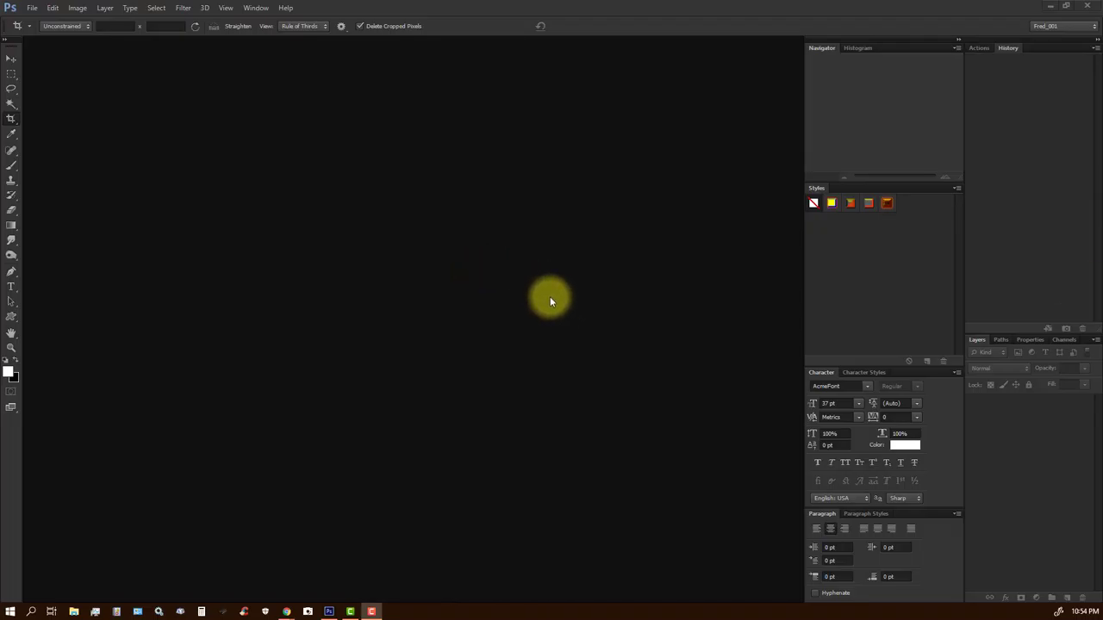
Run the Prep_1024x768 and black-fill actions to create a black 1024x768 document, then select the Move tool
click(976, 49)
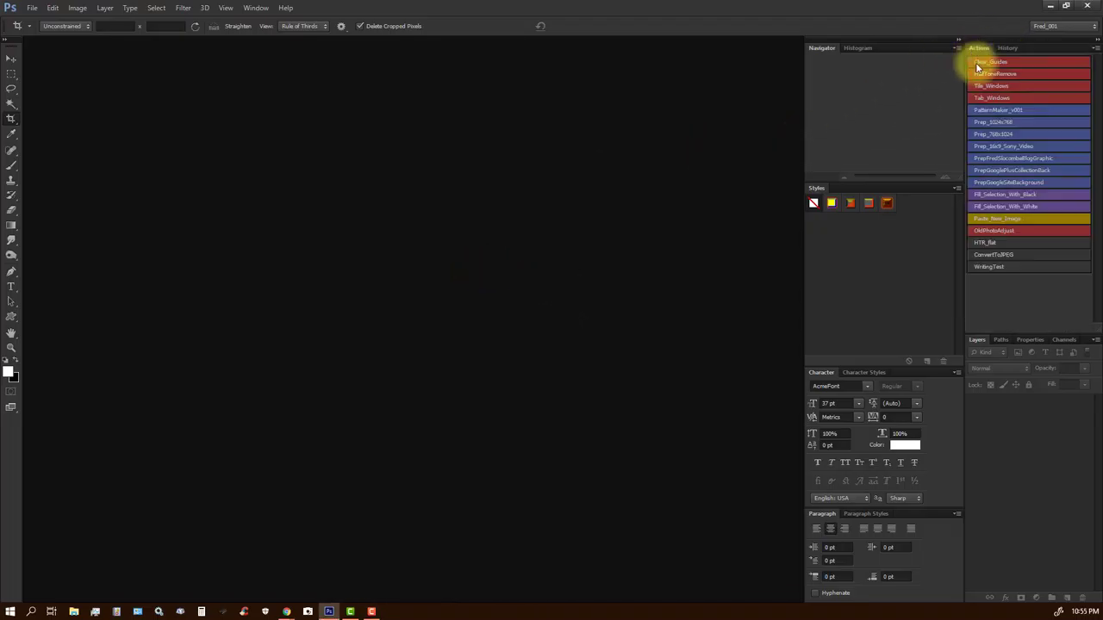
click(997, 123)
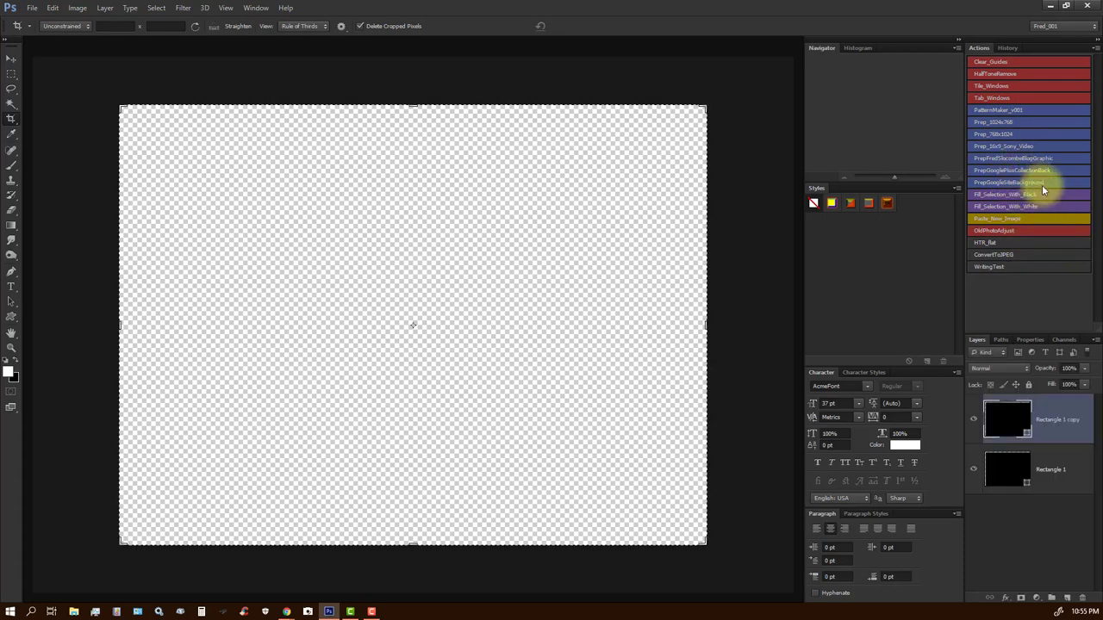
click(1043, 186)
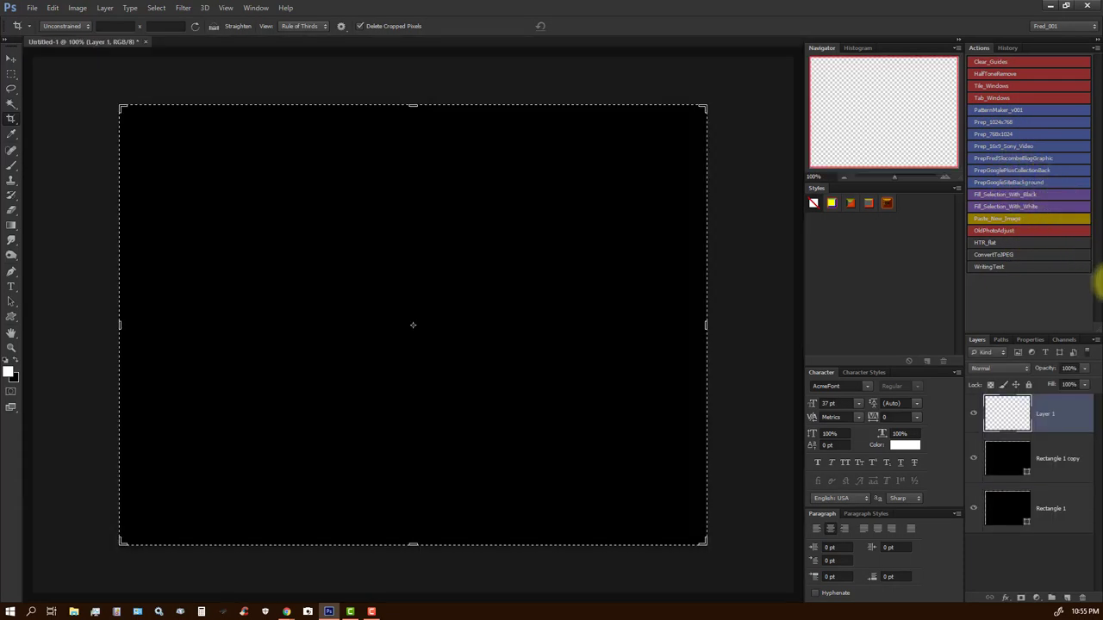
click(7, 60)
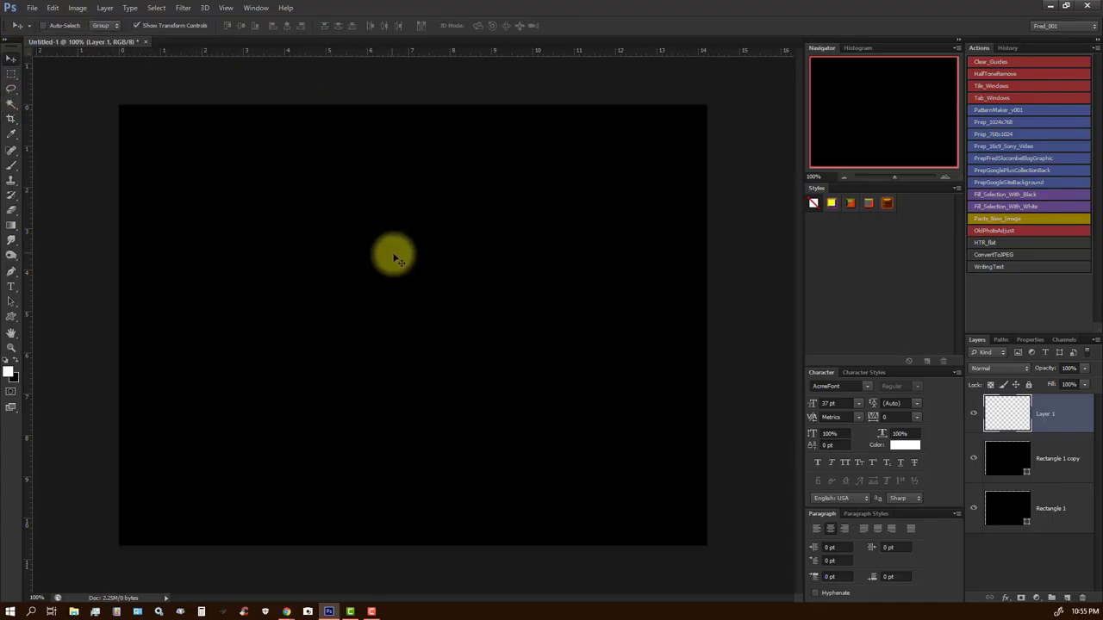
Switch from Fred_001 to the Blank workspace using the workspace switcher
click(1071, 28)
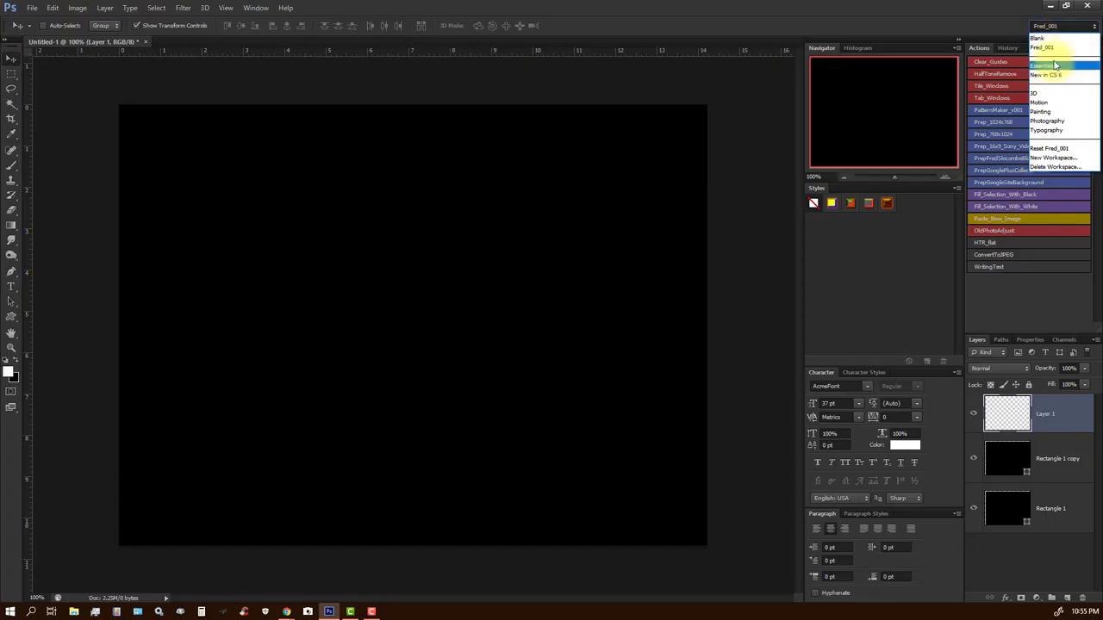
click(1039, 38)
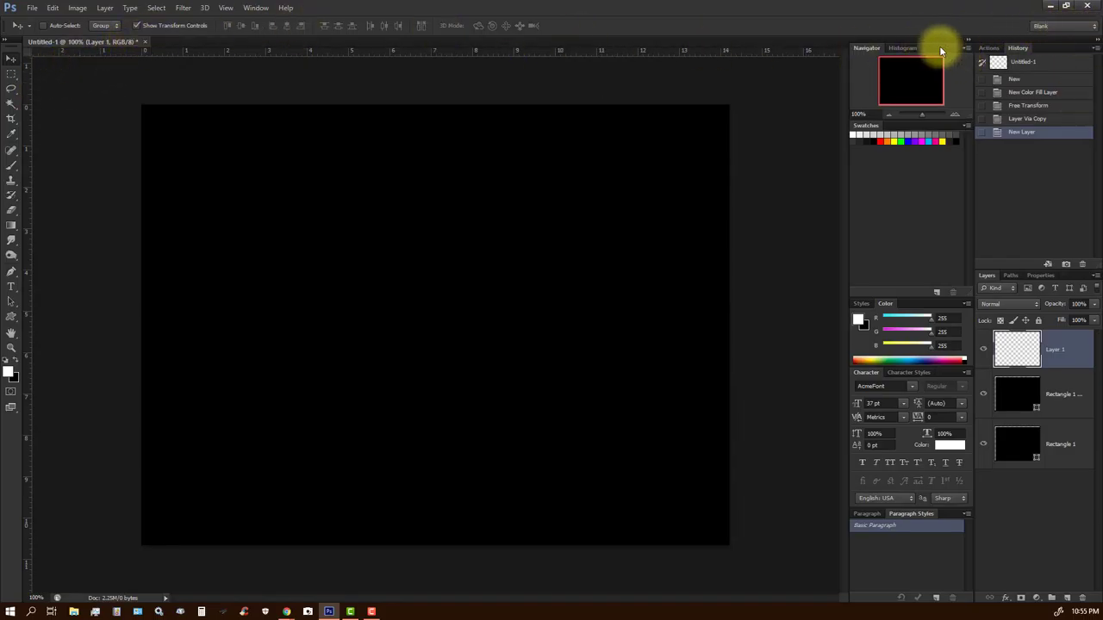
Detach and close the Navigator, Histogram, Swatches, Color and Styles panels
drag(864, 48, 918, 77)
click(918, 76)
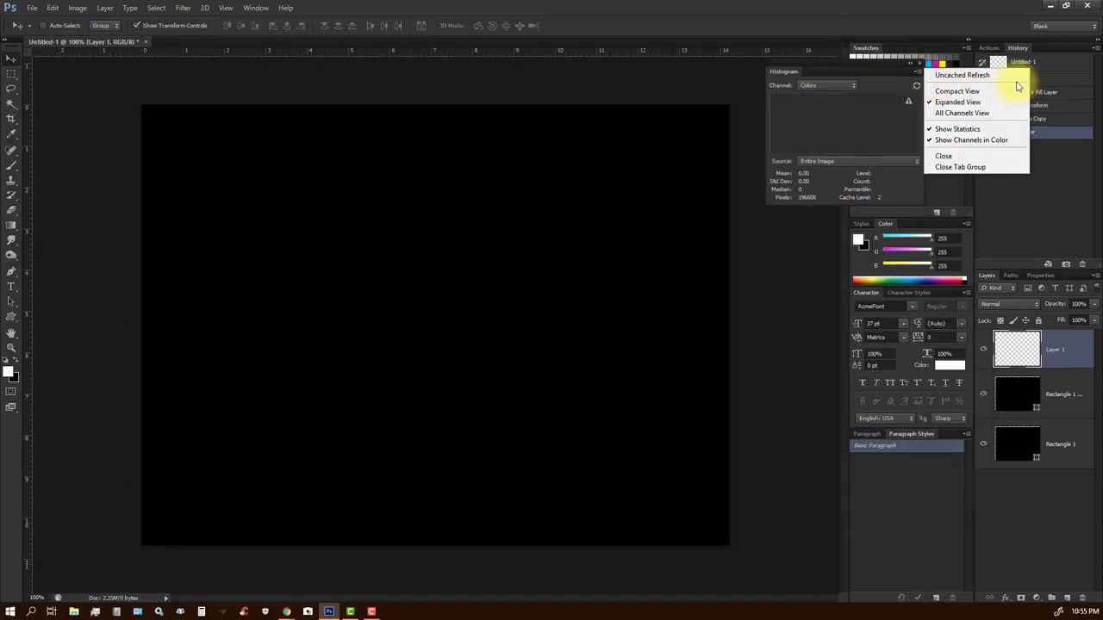
click(943, 156)
drag(873, 49, 776, 81)
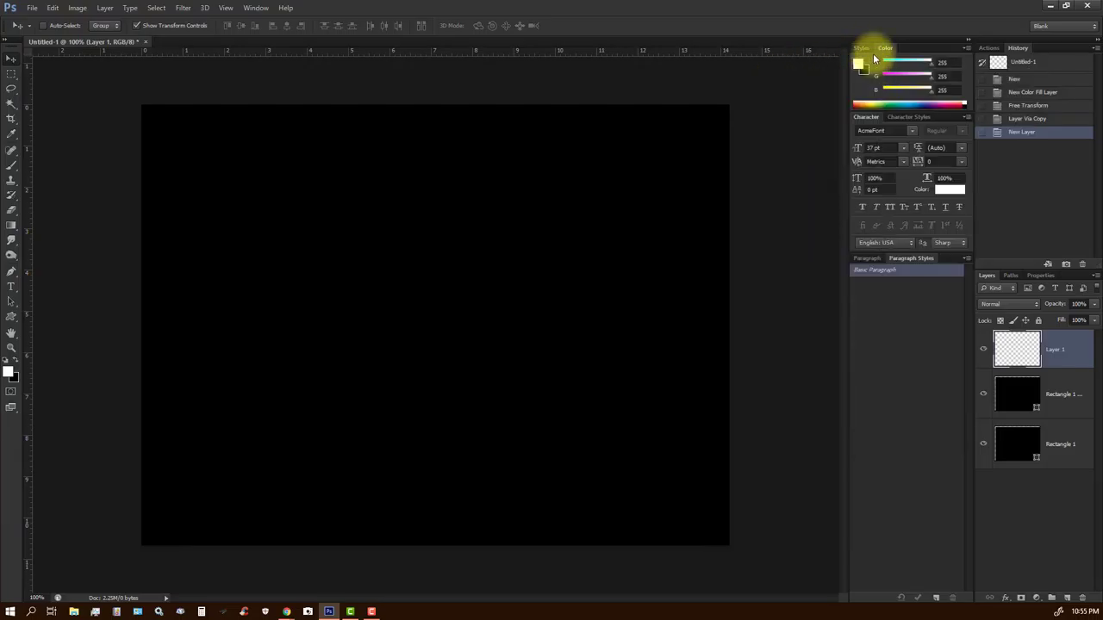
drag(886, 46, 824, 79)
click(891, 83)
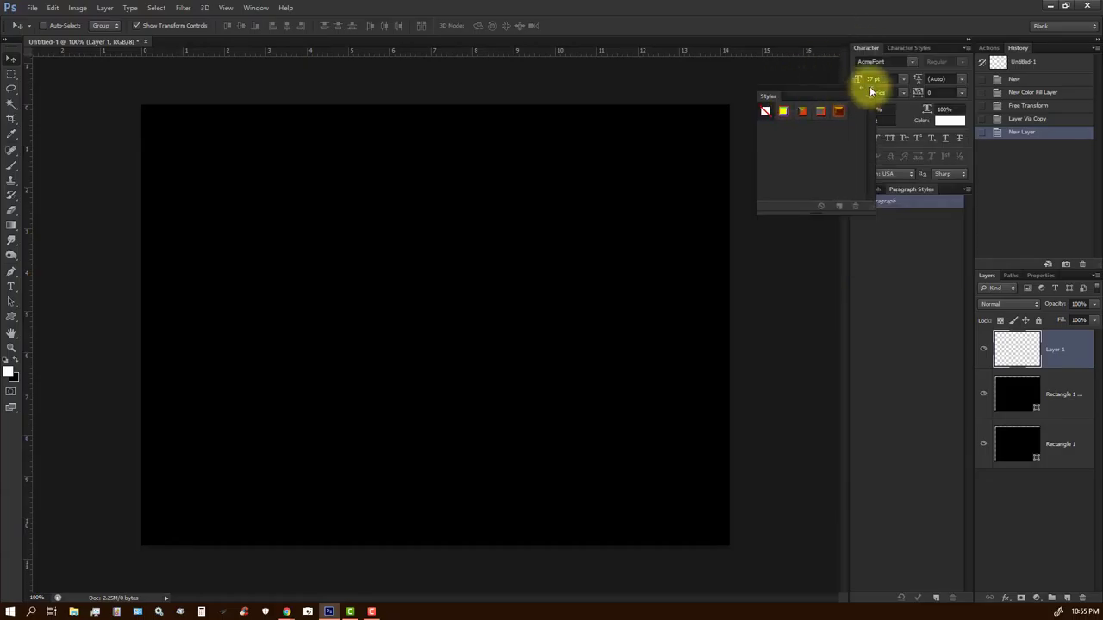
click(870, 91)
Detach and close the Character, Character Styles, Paragraph Styles and Paragraph panels
drag(872, 46, 800, 90)
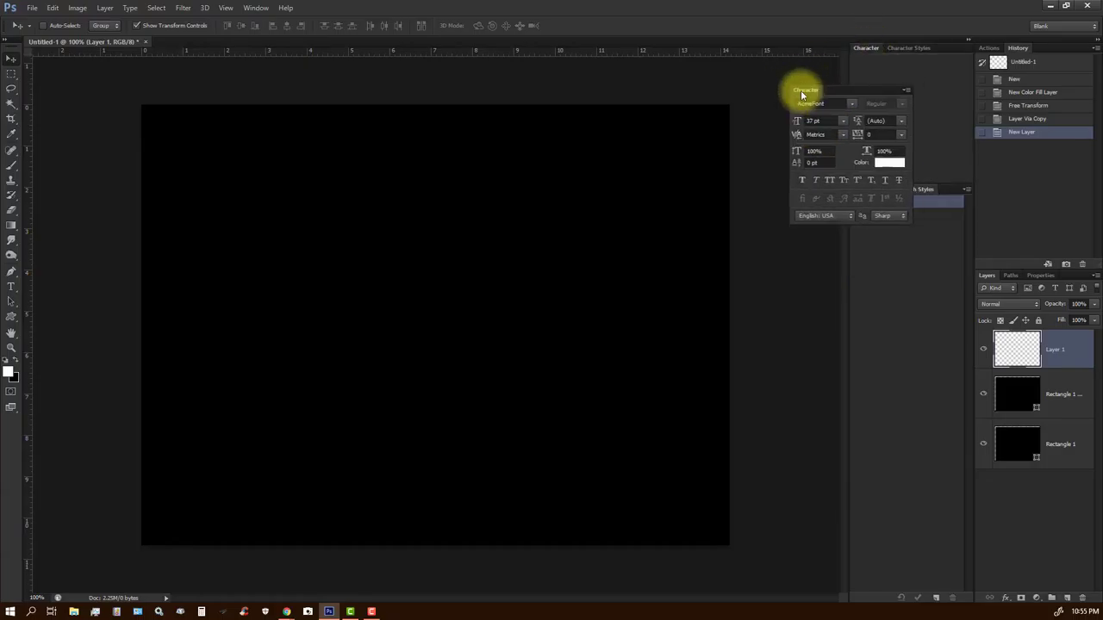
click(900, 85)
drag(875, 47, 802, 92)
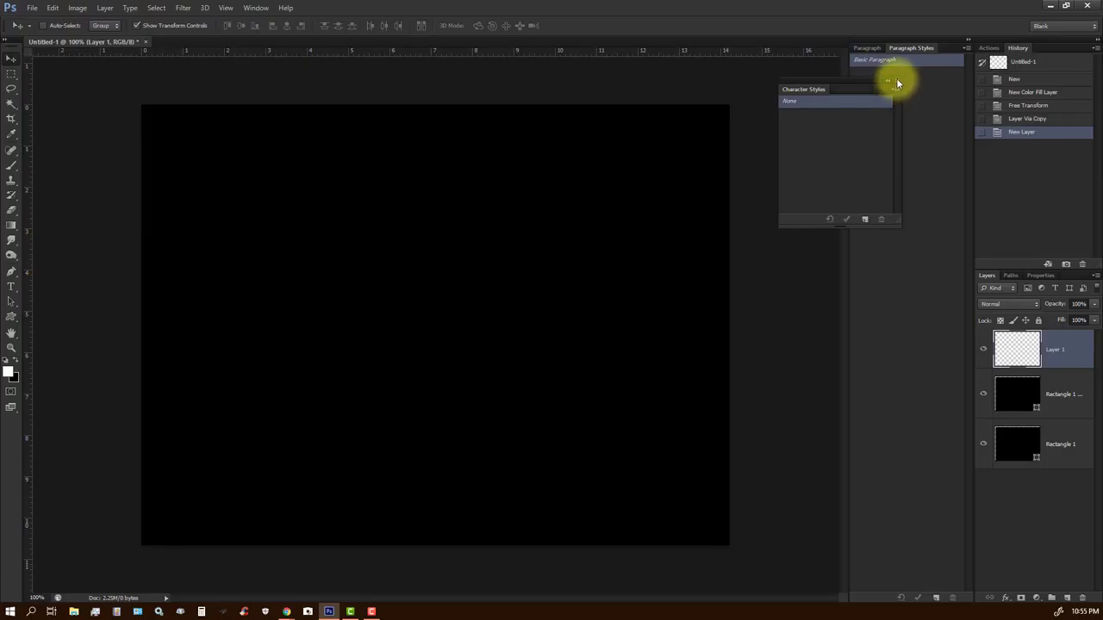
click(896, 82)
click(911, 49)
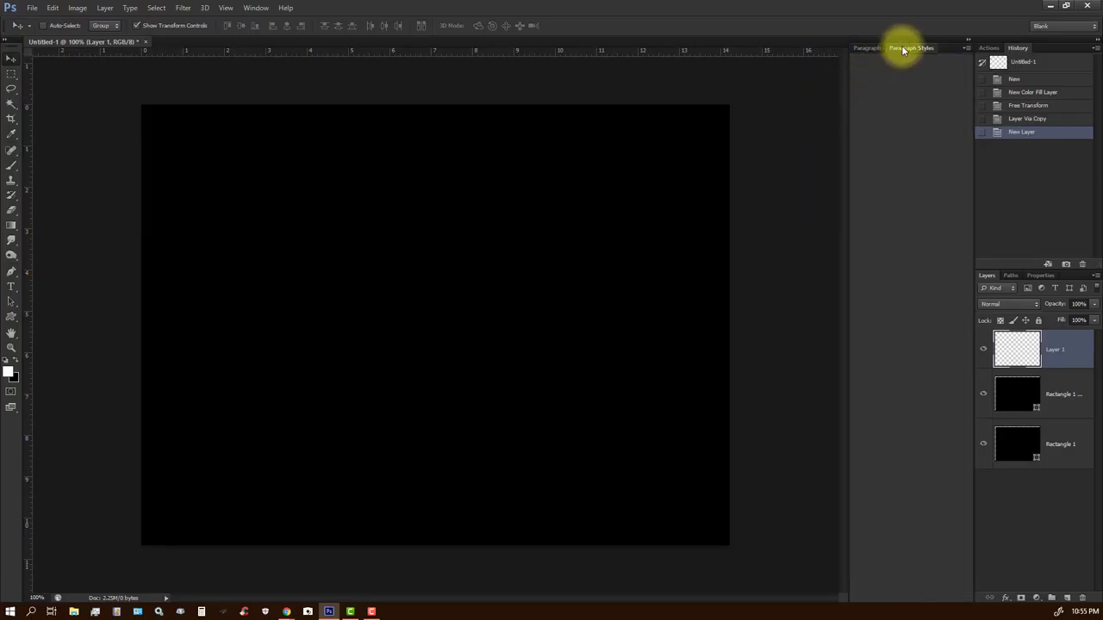
drag(903, 50, 790, 103)
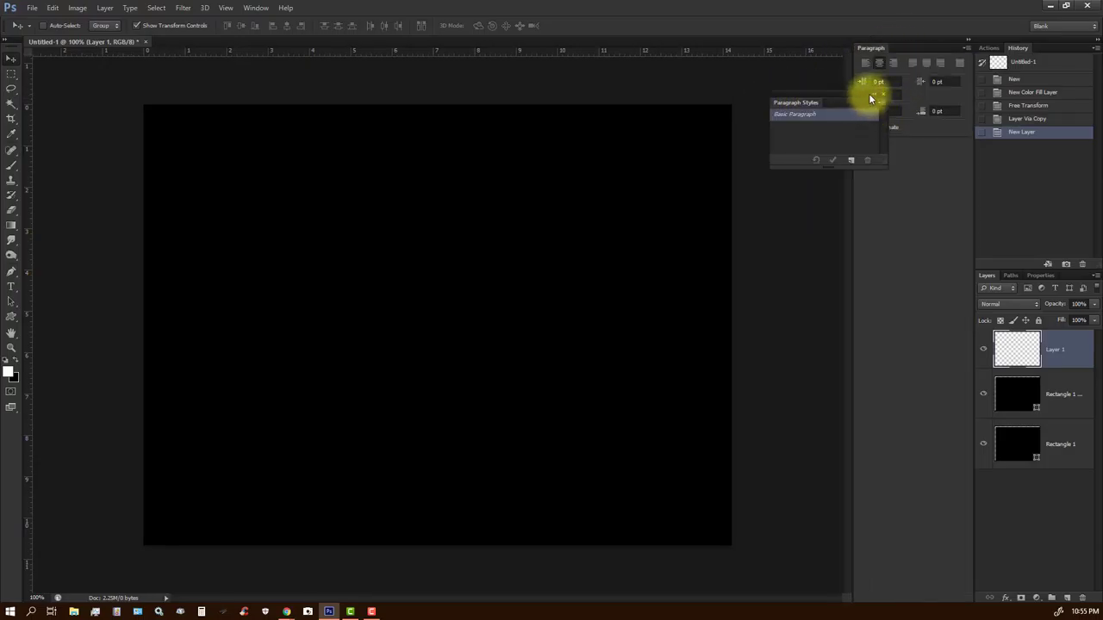
click(880, 100)
drag(870, 48, 804, 86)
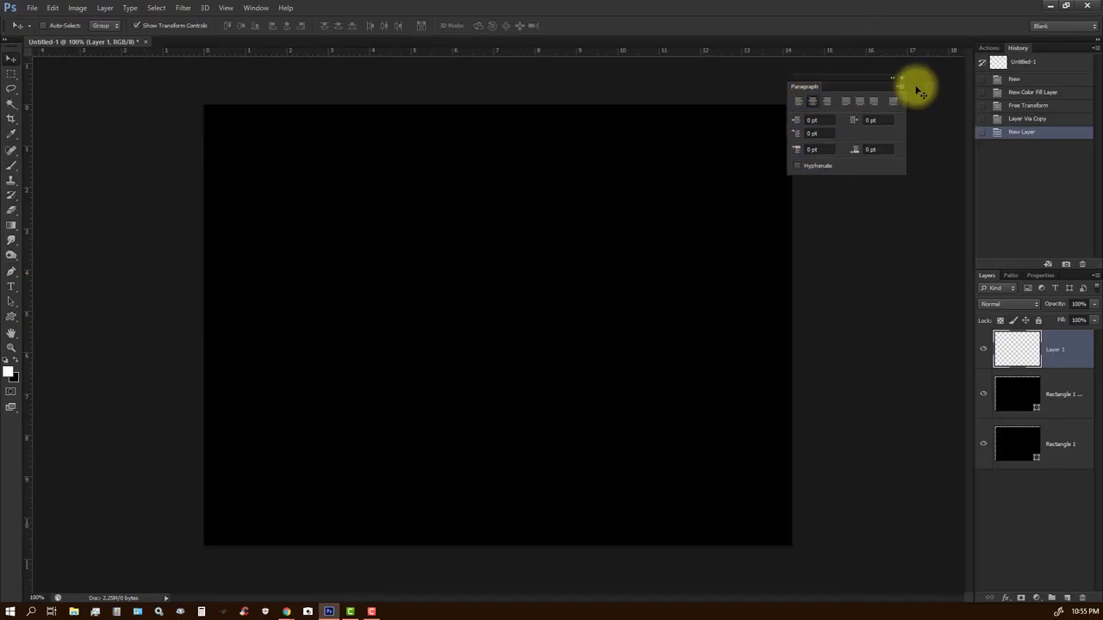
click(901, 86)
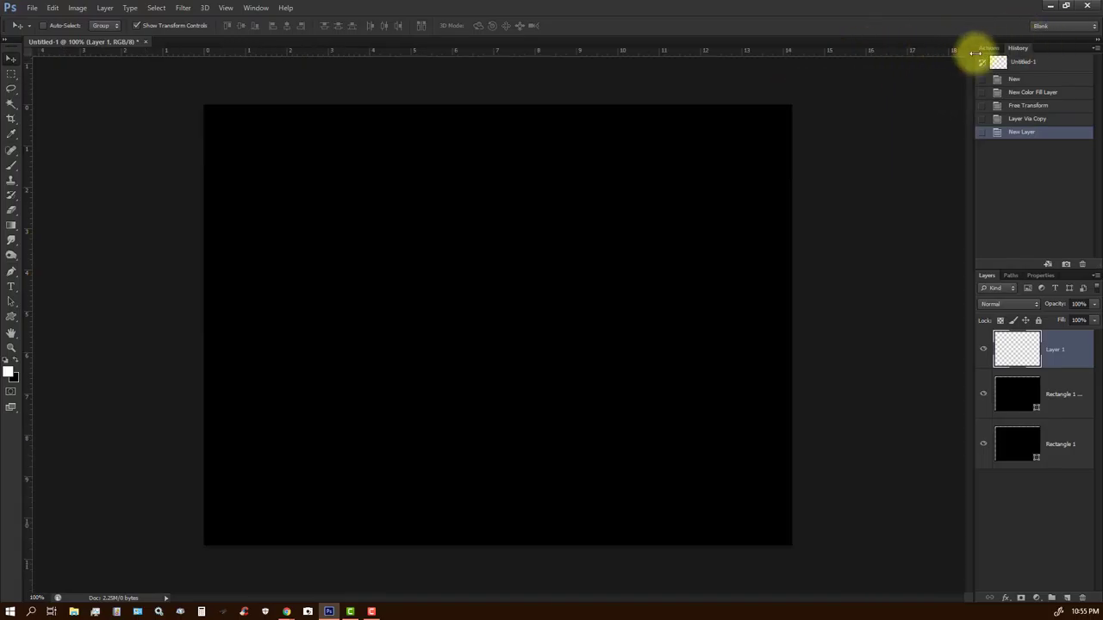
Detach and close the Actions, History, Layers, Properties and Paths panels
drag(988, 48, 910, 89)
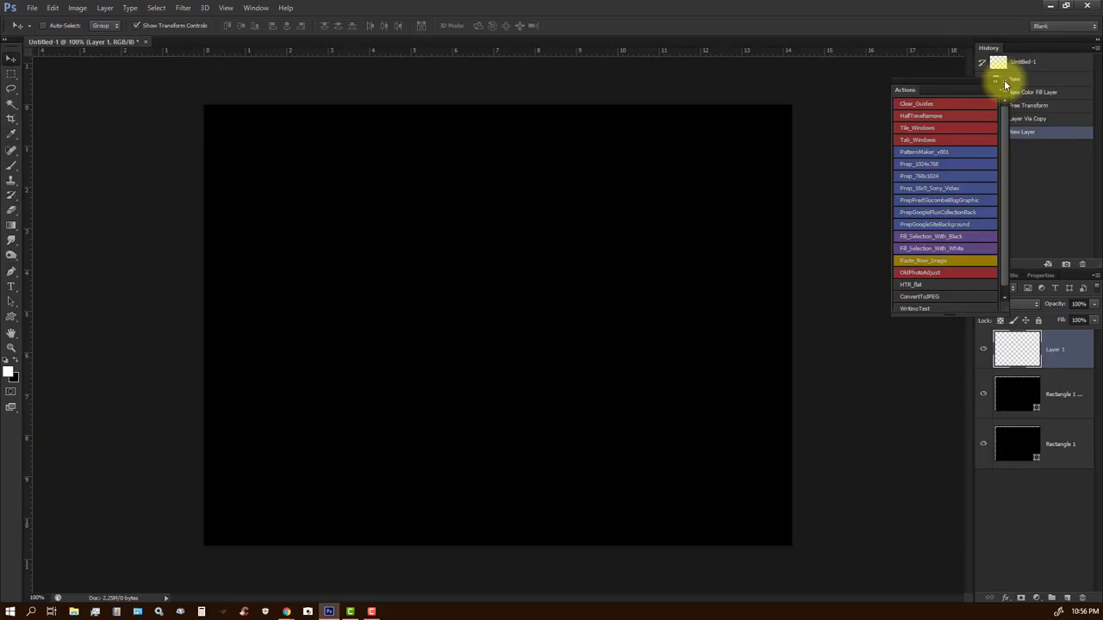
drag(985, 44, 883, 96)
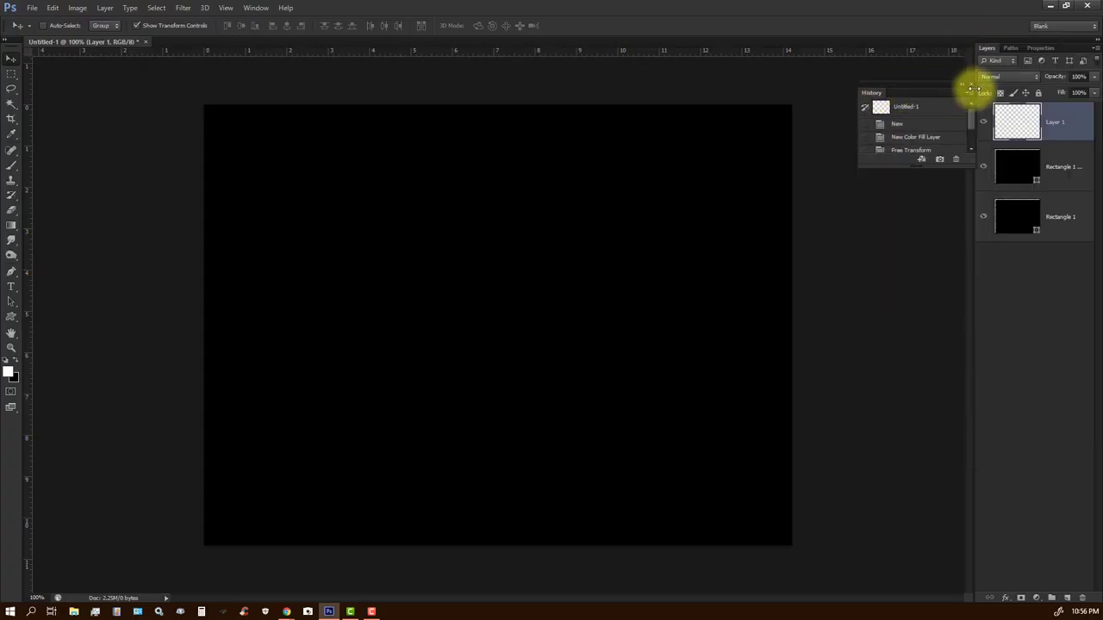
click(972, 82)
drag(987, 48, 896, 95)
click(1001, 87)
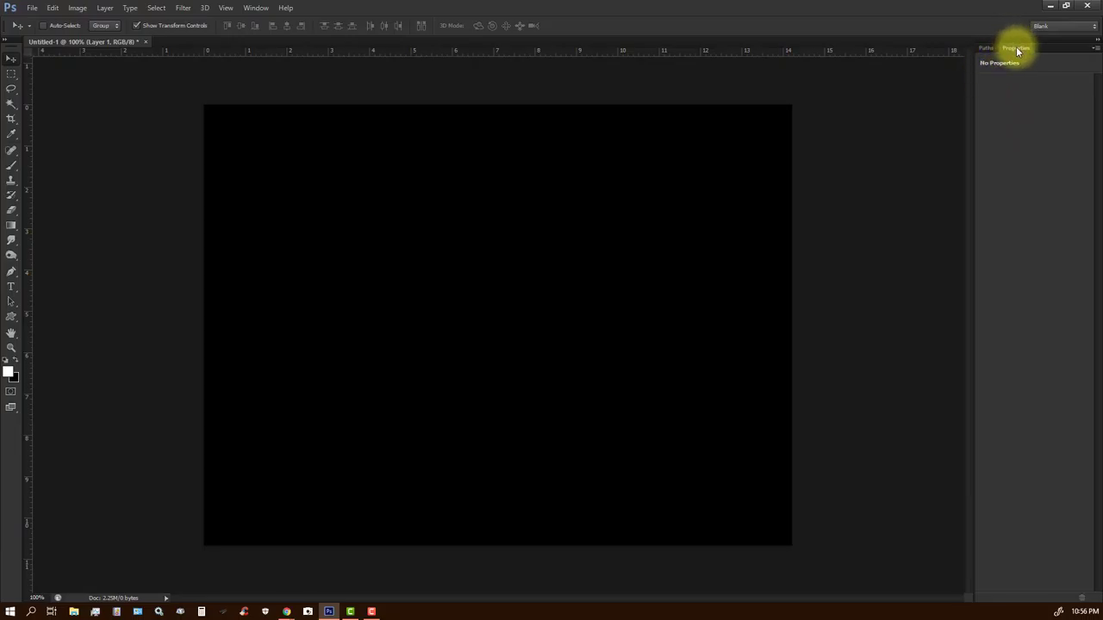
drag(1016, 51, 915, 91)
click(1010, 85)
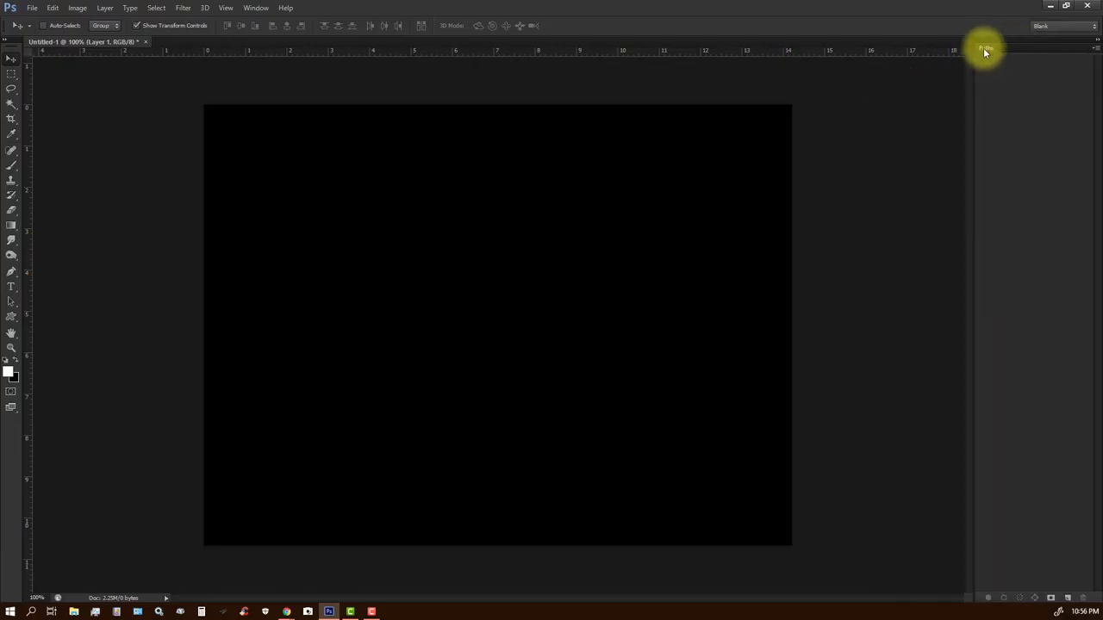
drag(983, 49, 1000, 88)
click(1020, 75)
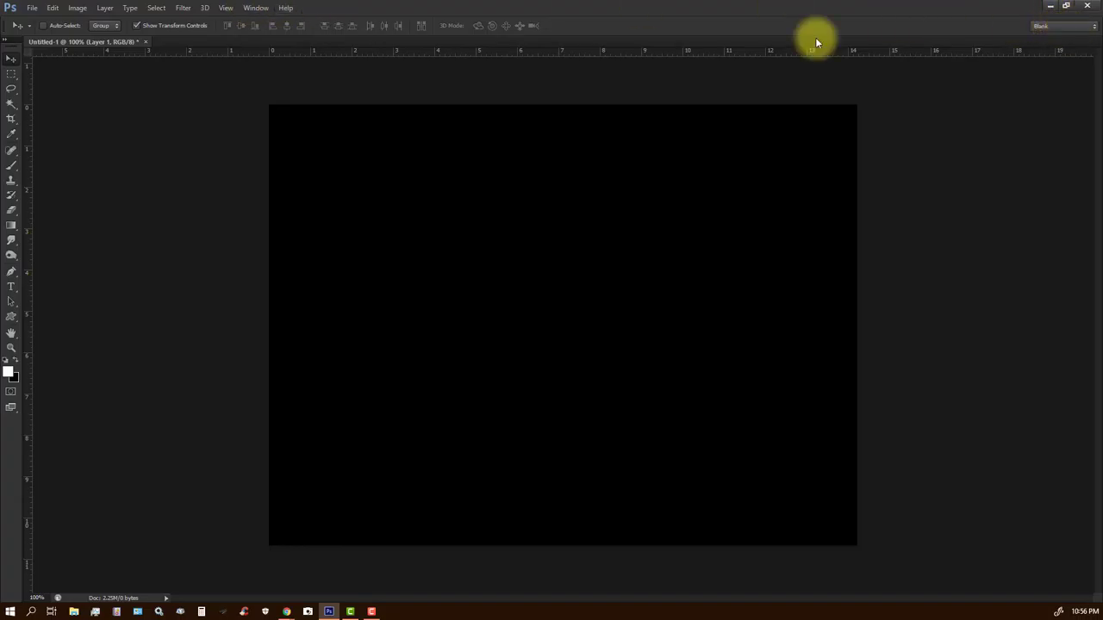
Save the current empty layout as a new workspace named Test
click(1053, 27)
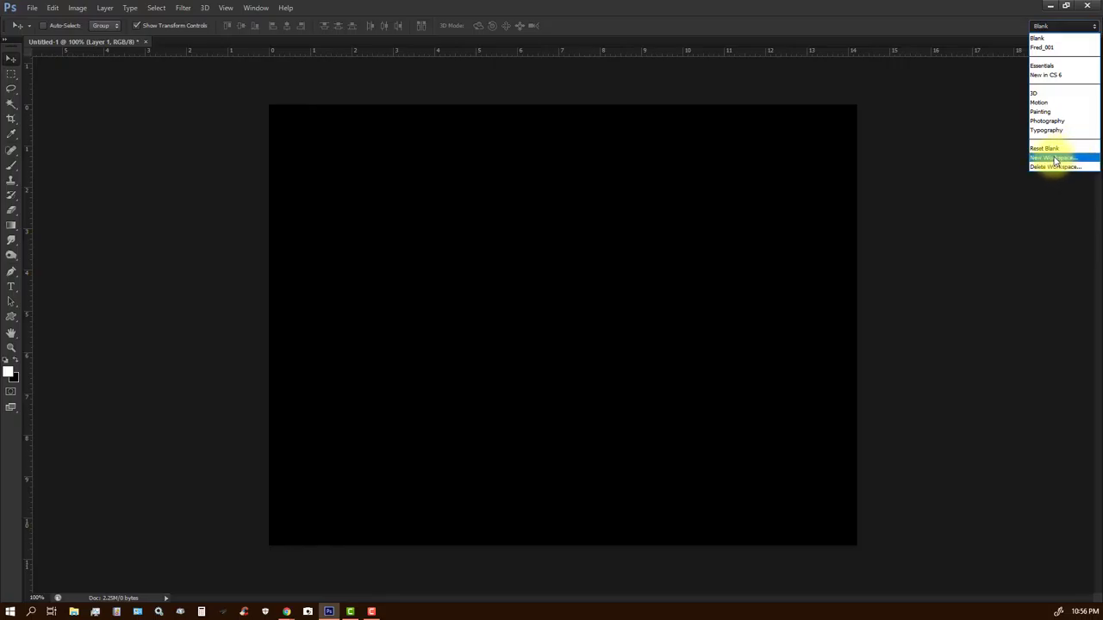
key(Return)
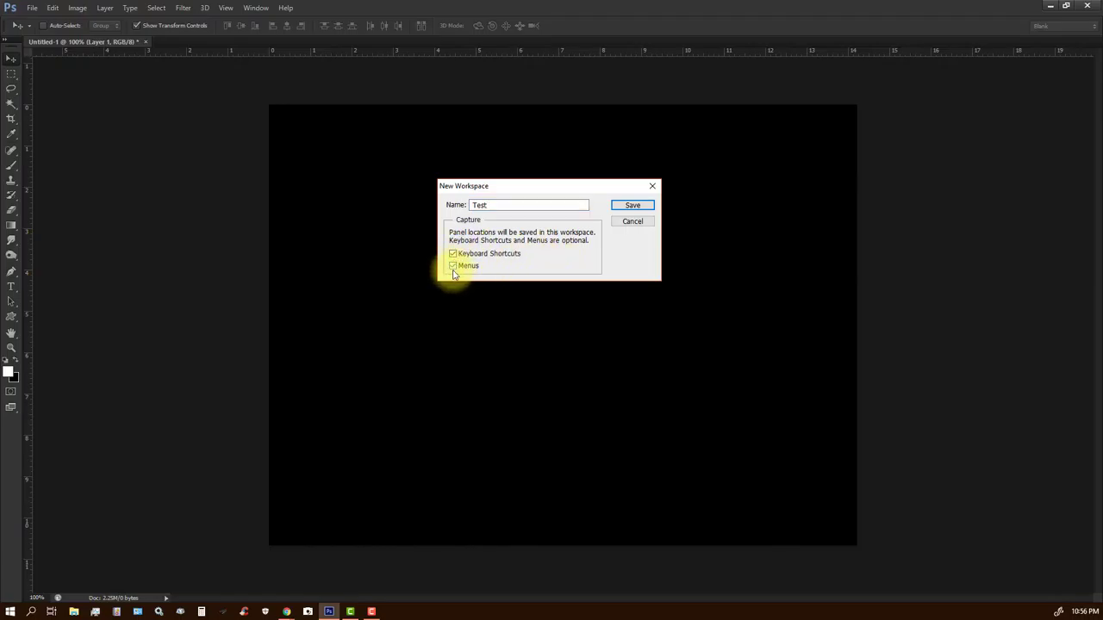
click(633, 207)
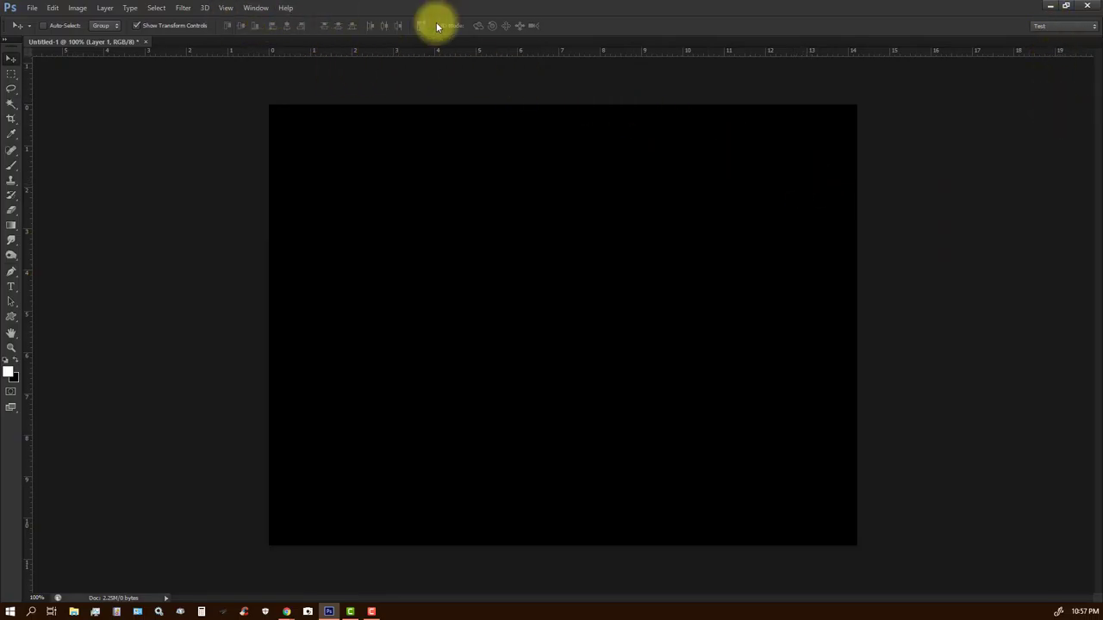
Show the Layers panel from the Window menu and shift it slightly right
click(255, 8)
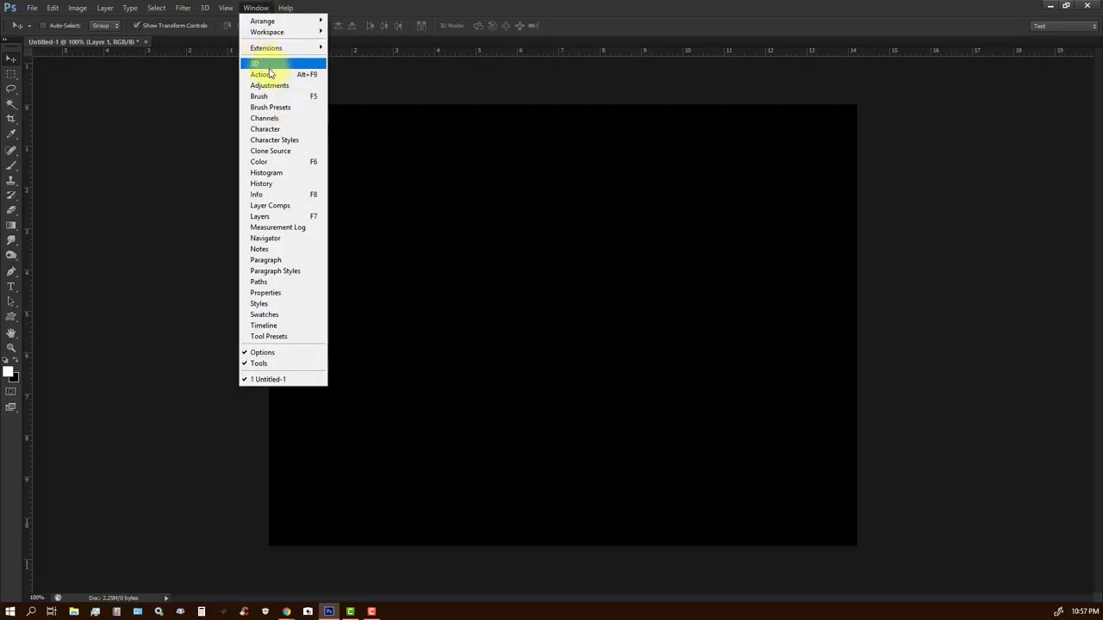
click(263, 217)
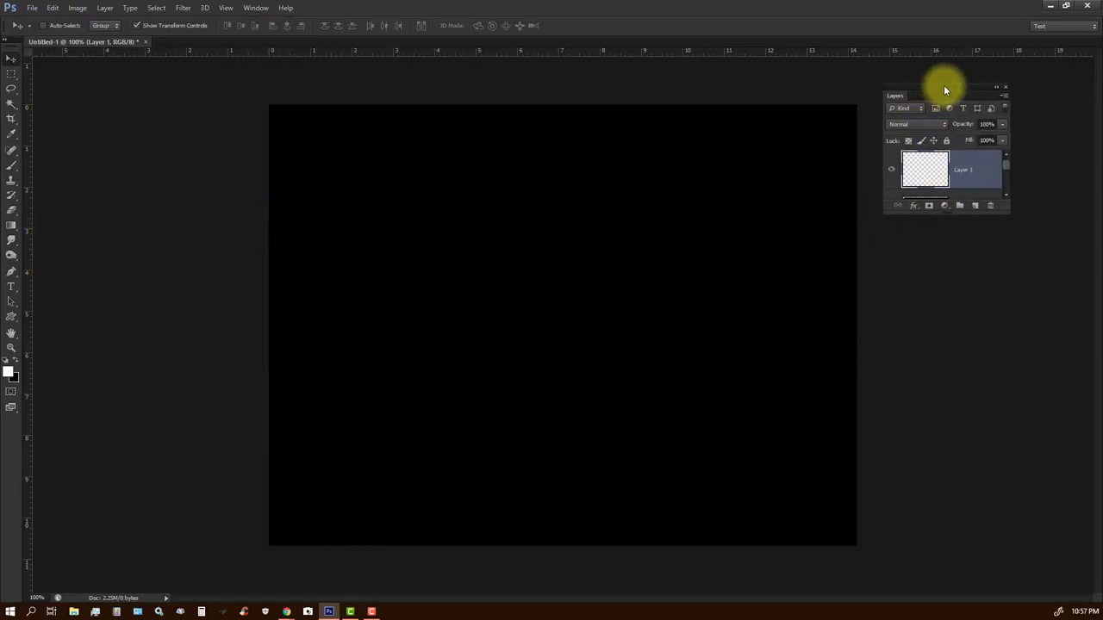
drag(935, 91, 983, 82)
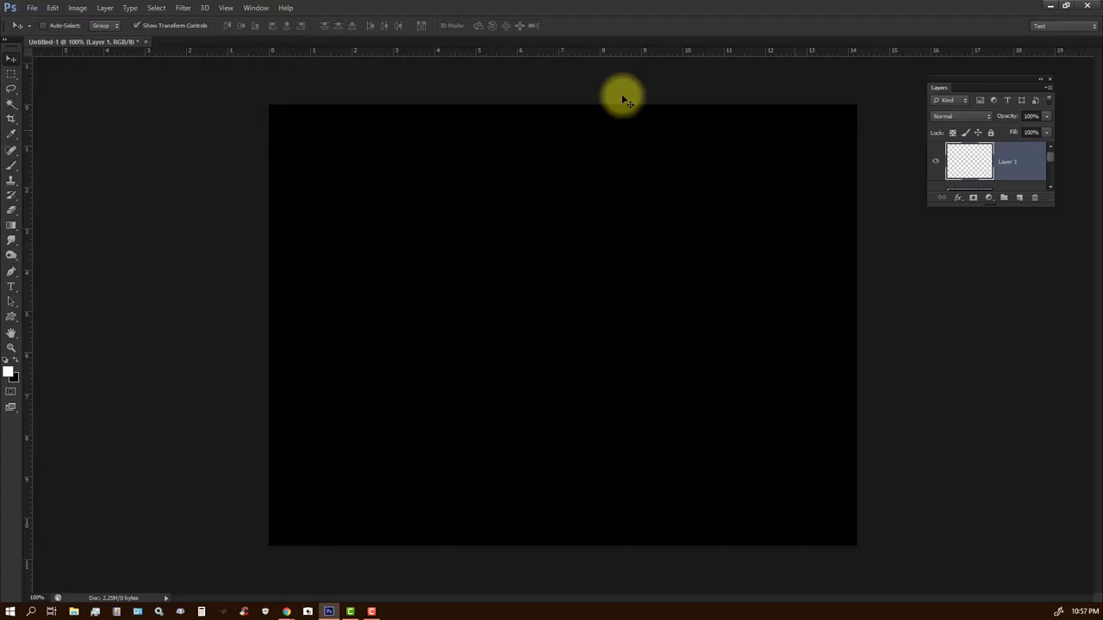
Show the Styles panel from the Window menu and move it up and right
click(255, 9)
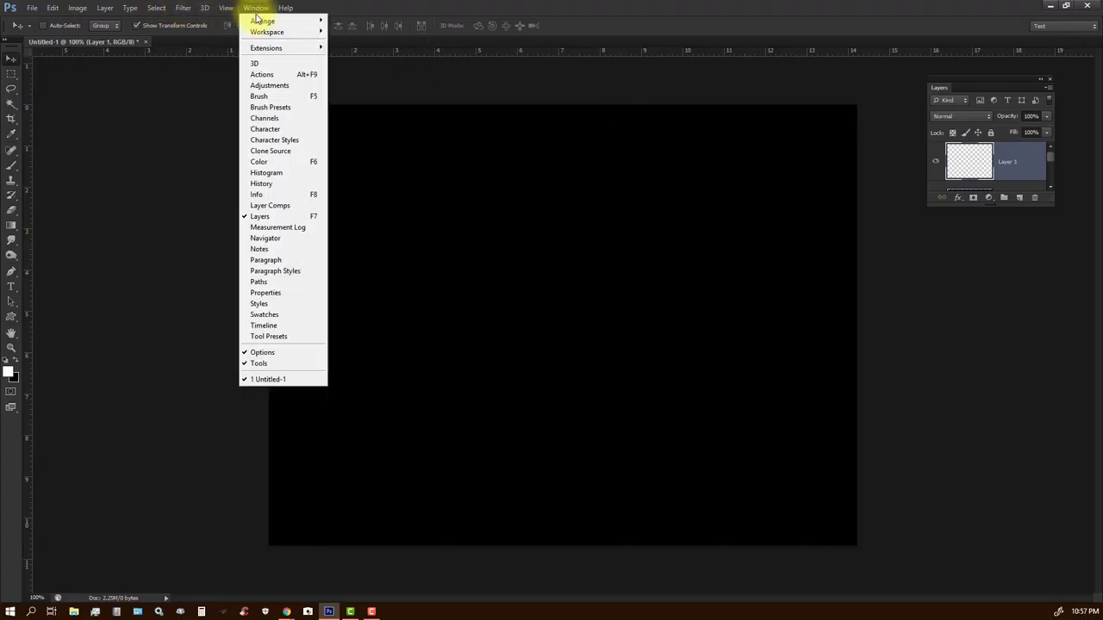
mouse_move(257, 19)
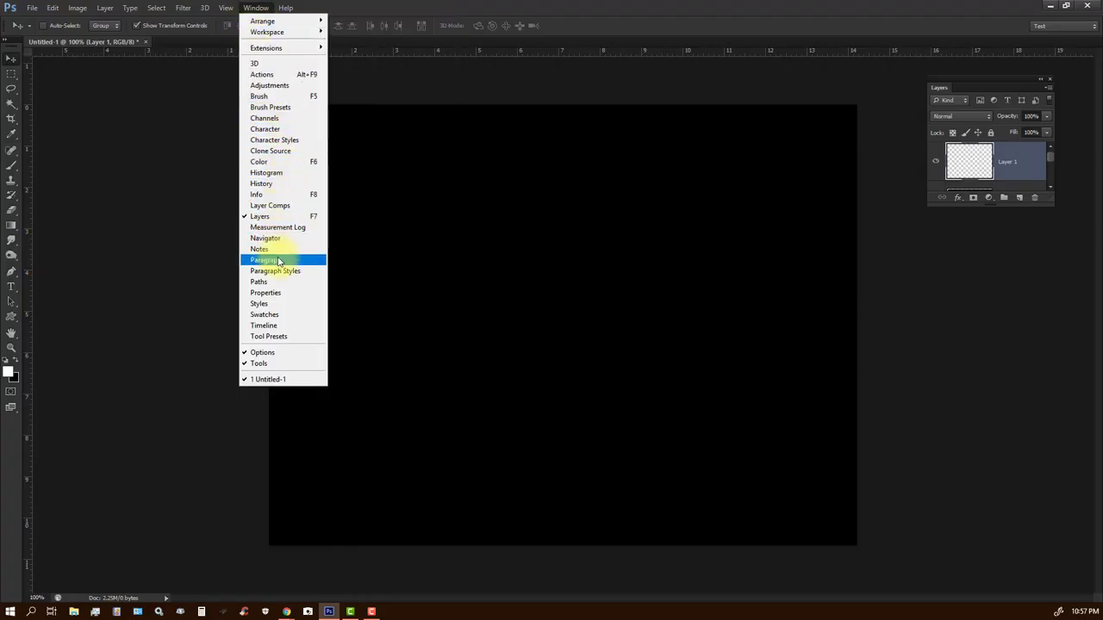
click(270, 304)
drag(795, 87, 819, 74)
click(255, 9)
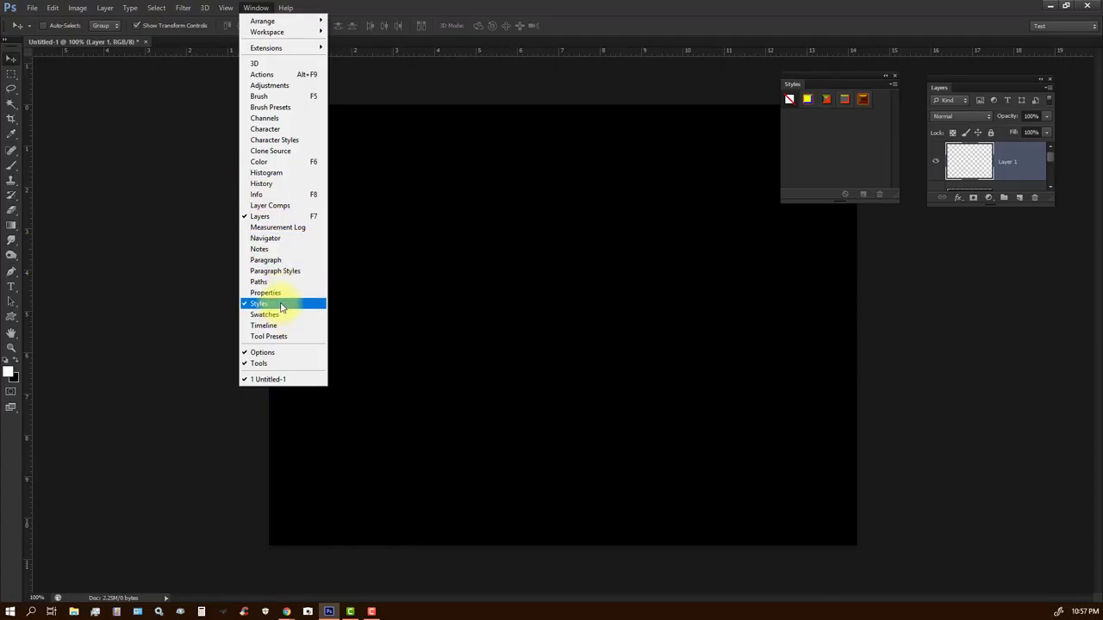
Show Navigator, dock it above Layers, raise that group, and move Styles down and right
click(263, 237)
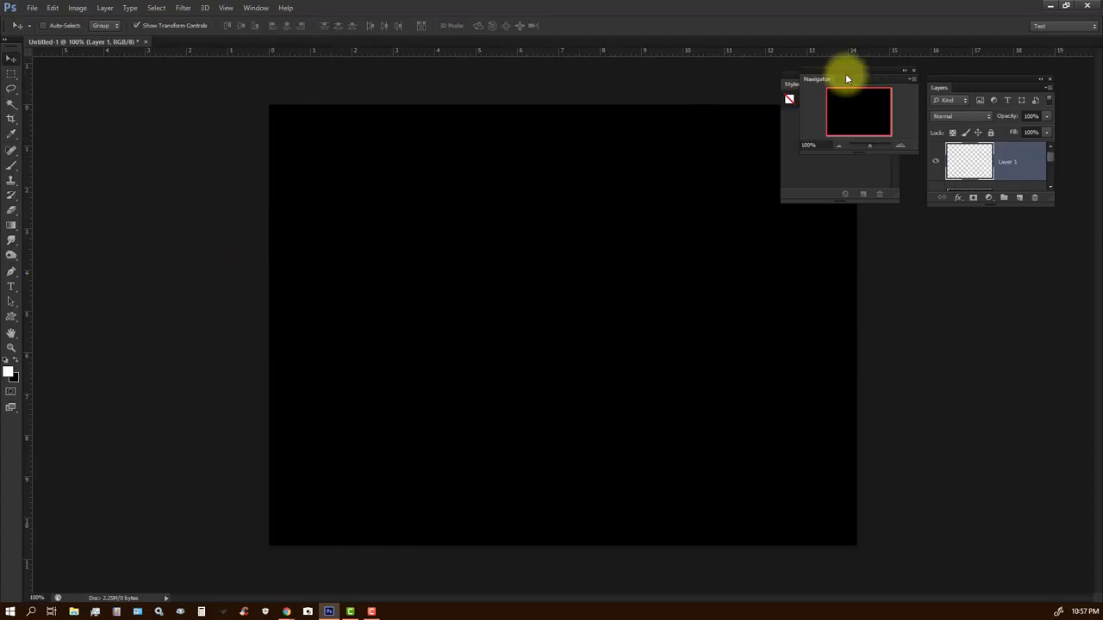
drag(844, 79, 852, 238)
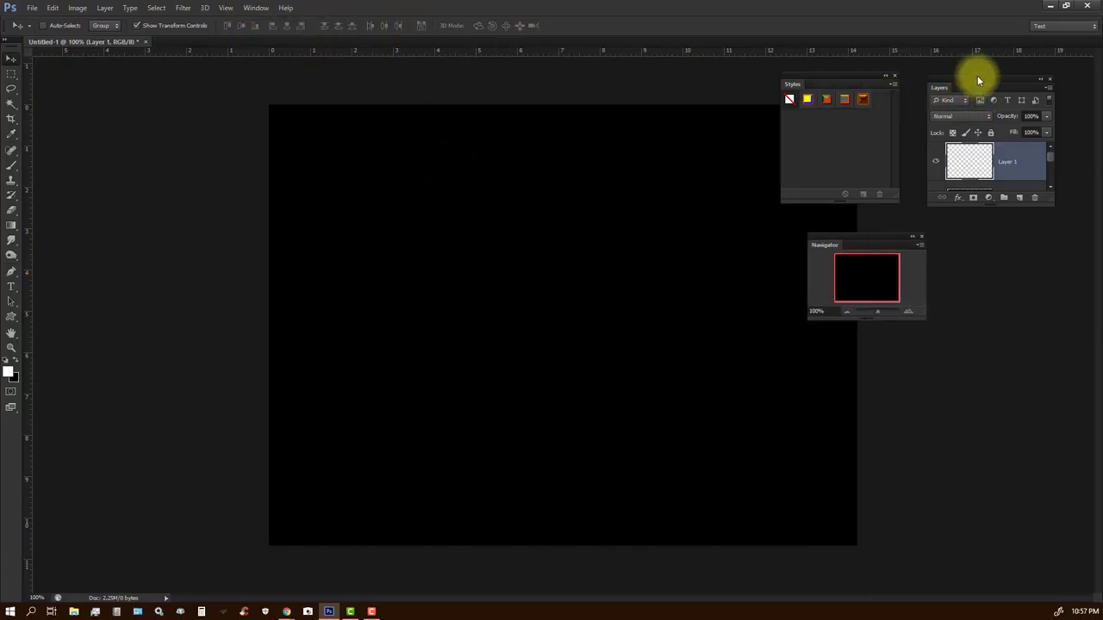
drag(977, 78, 997, 224)
drag(866, 243, 1005, 124)
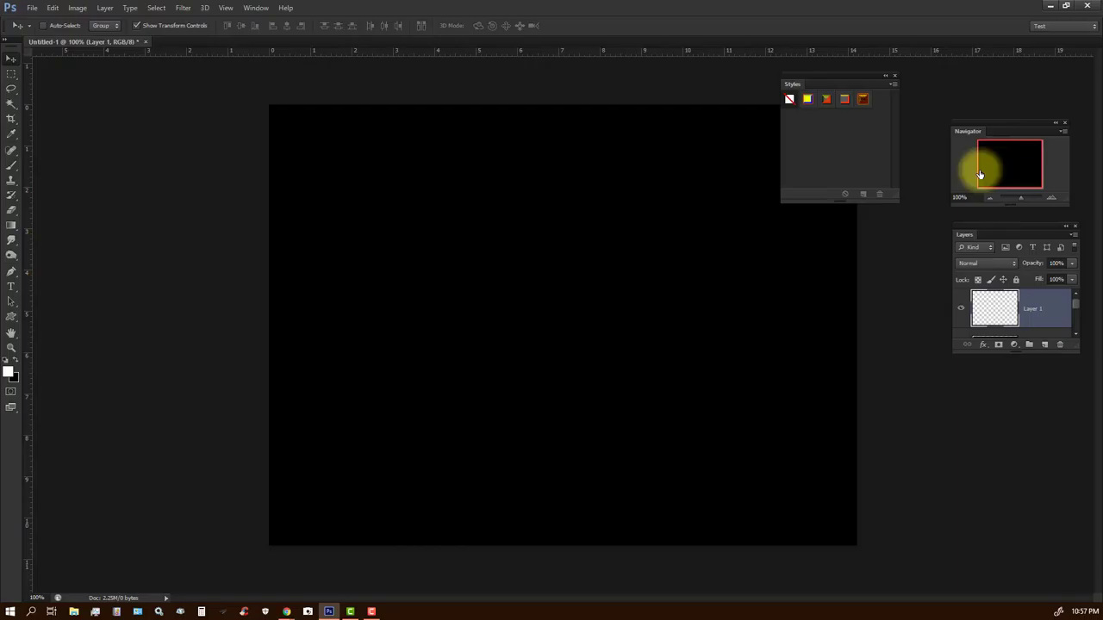
drag(999, 229, 994, 208)
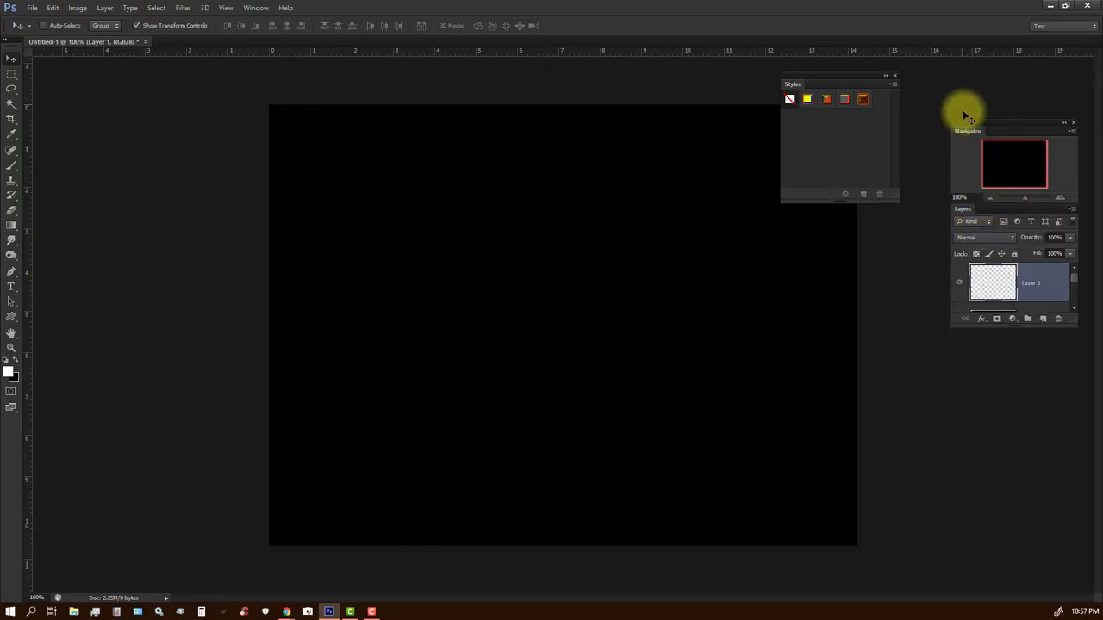
drag(979, 128, 980, 79)
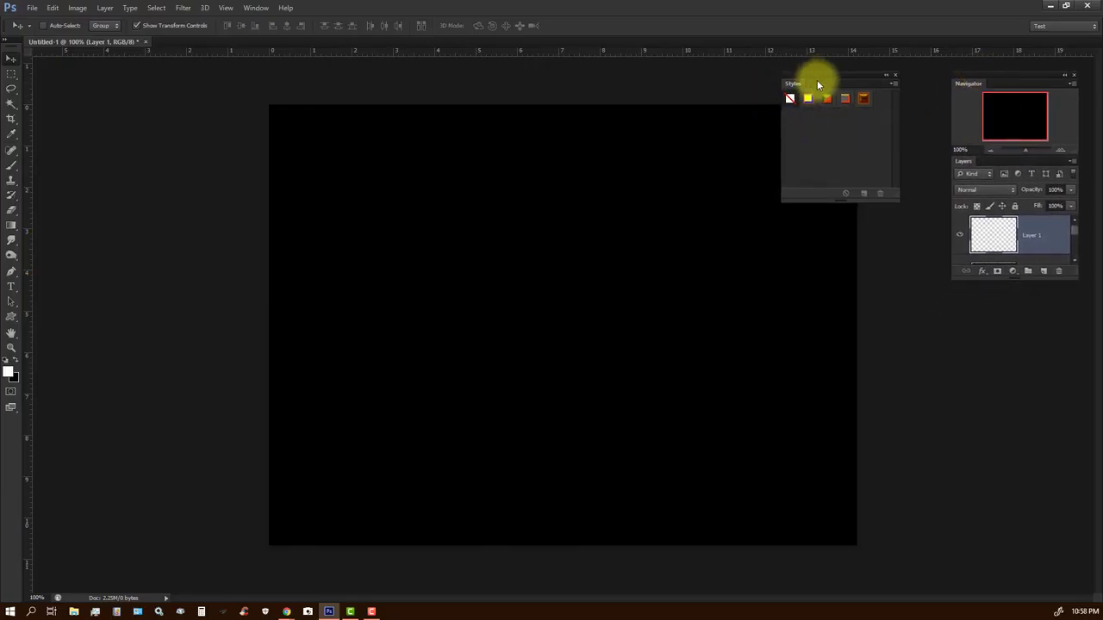
drag(815, 81, 846, 154)
click(256, 8)
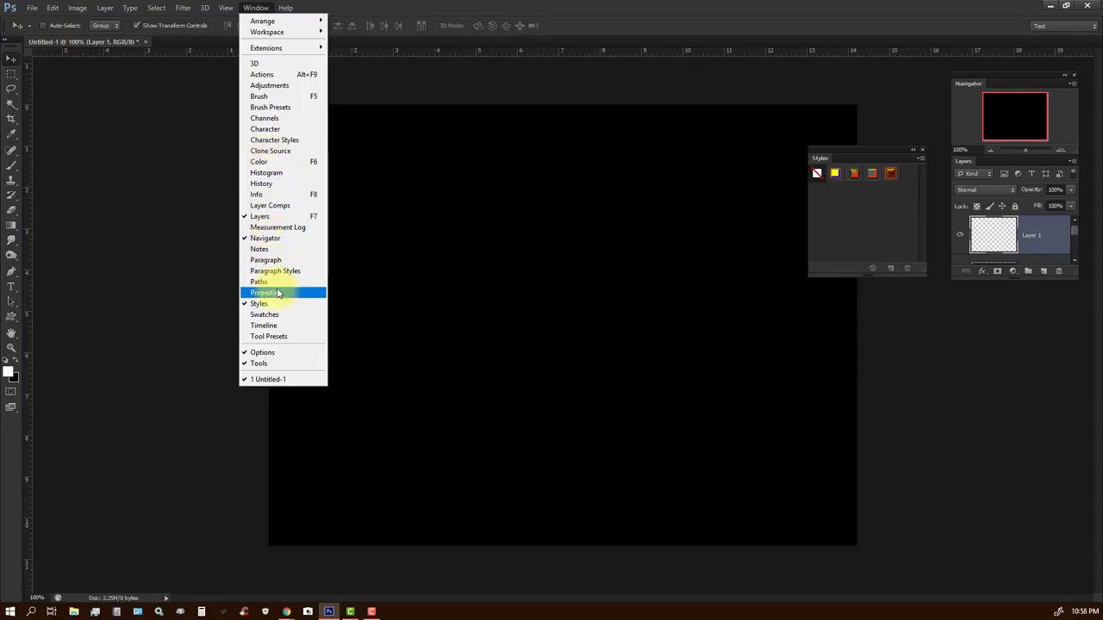
Show the Swatches panel and tab it into the Styles panel, leaving Styles in front
click(264, 316)
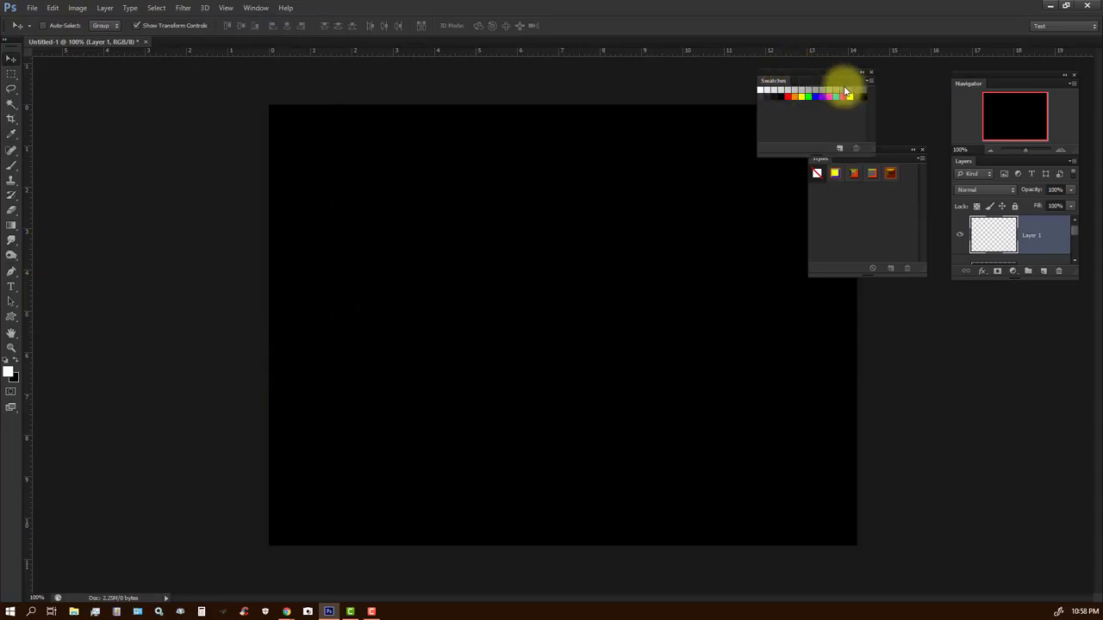
double_click(800, 74)
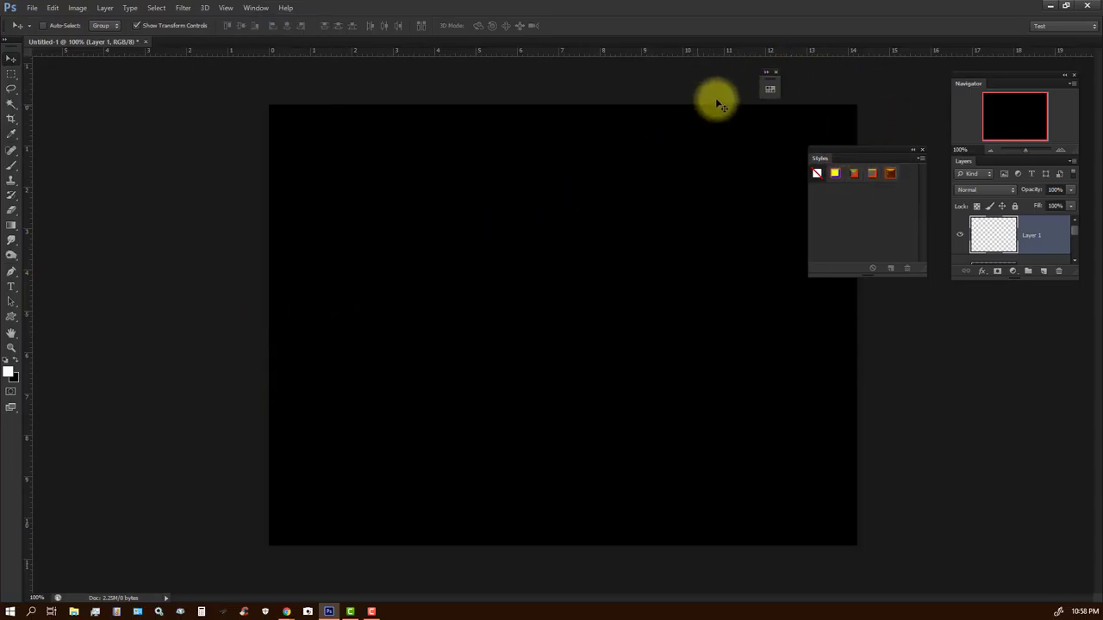
double_click(771, 74)
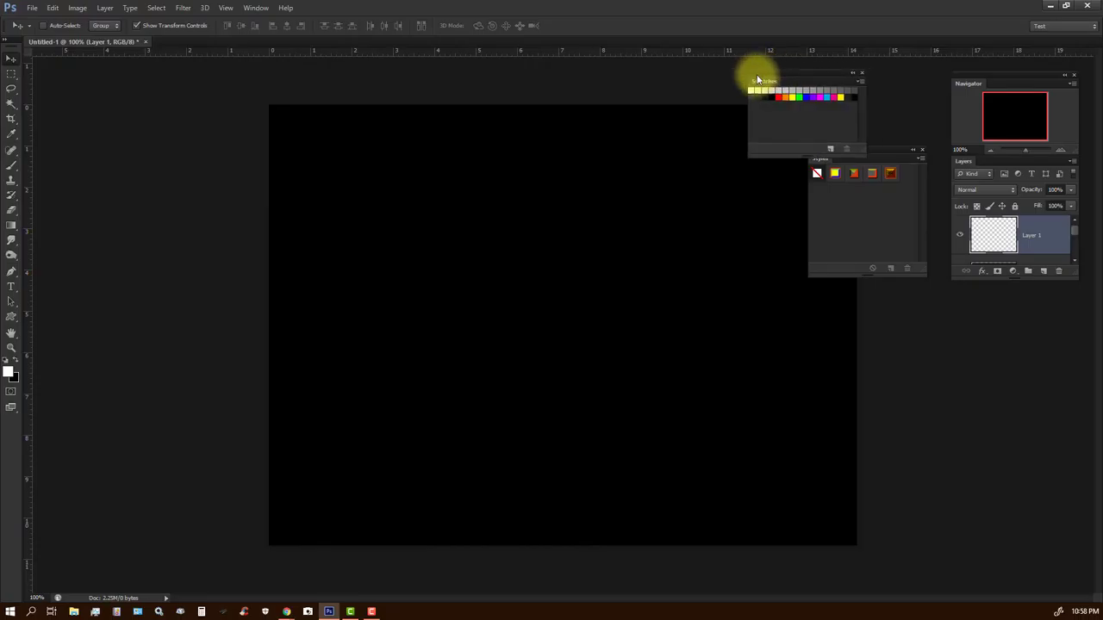
drag(804, 72, 854, 166)
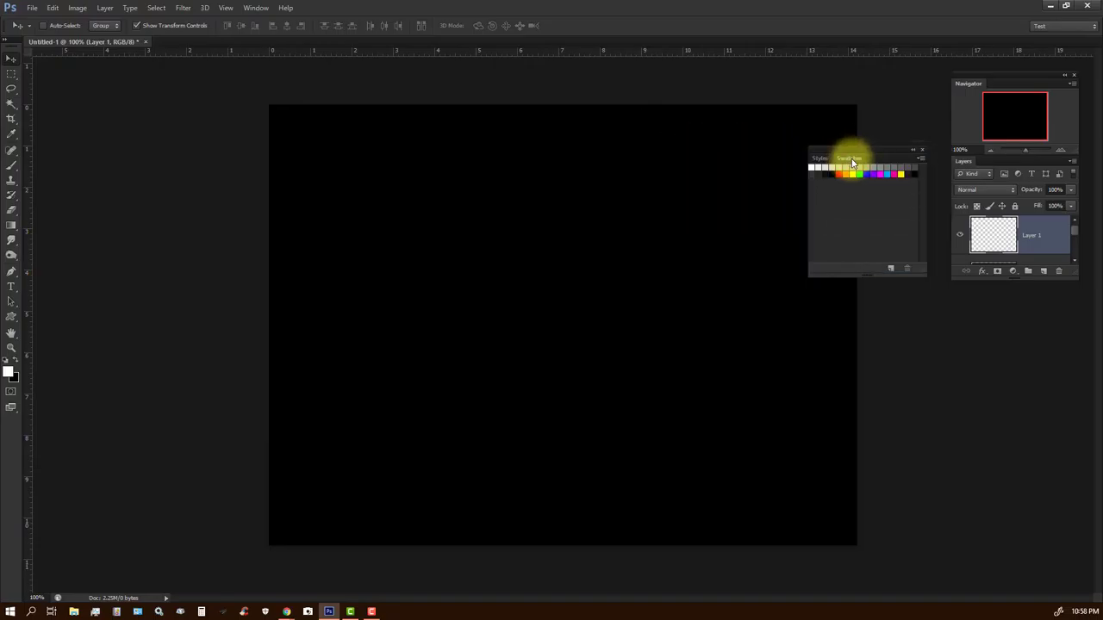
click(819, 158)
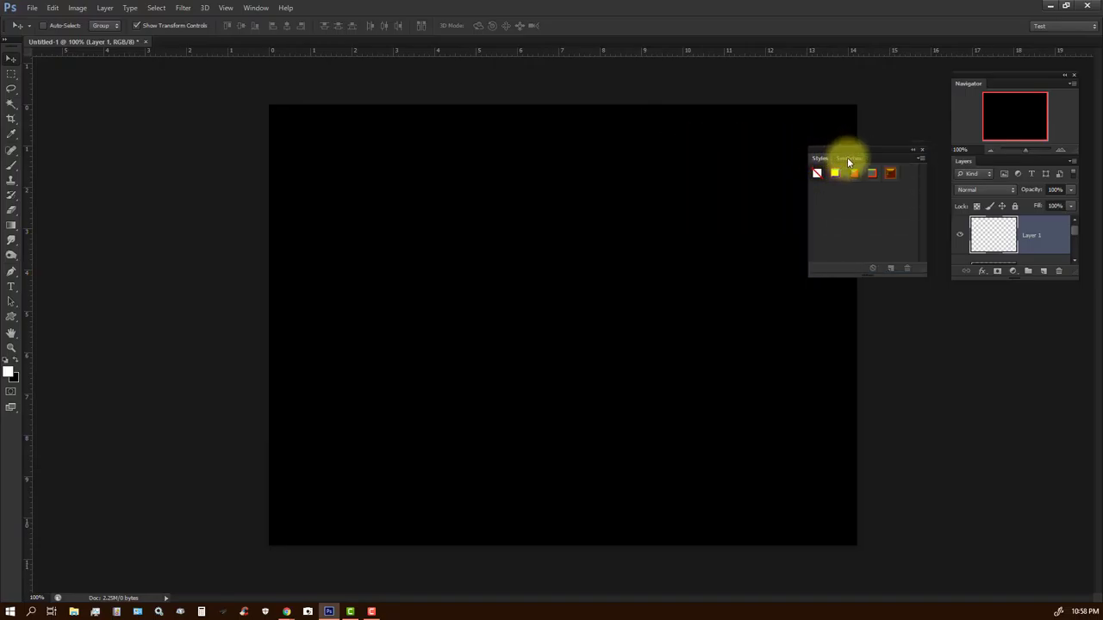
click(848, 160)
click(819, 159)
click(845, 161)
click(819, 160)
click(251, 8)
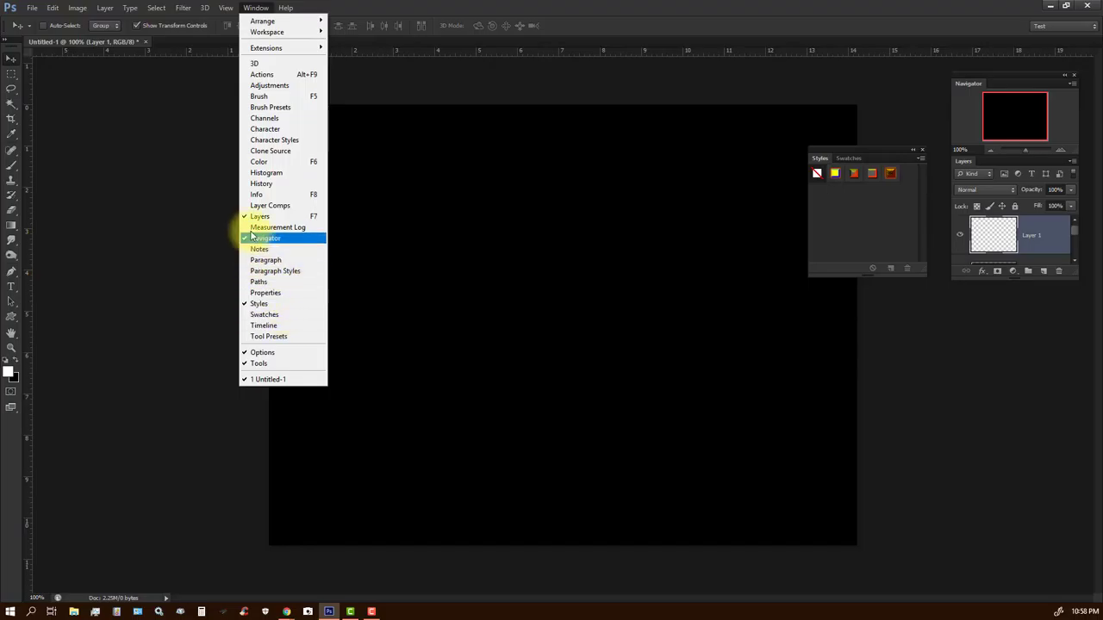
Show the Character panel and place it below the Styles/Swatches group
click(265, 131)
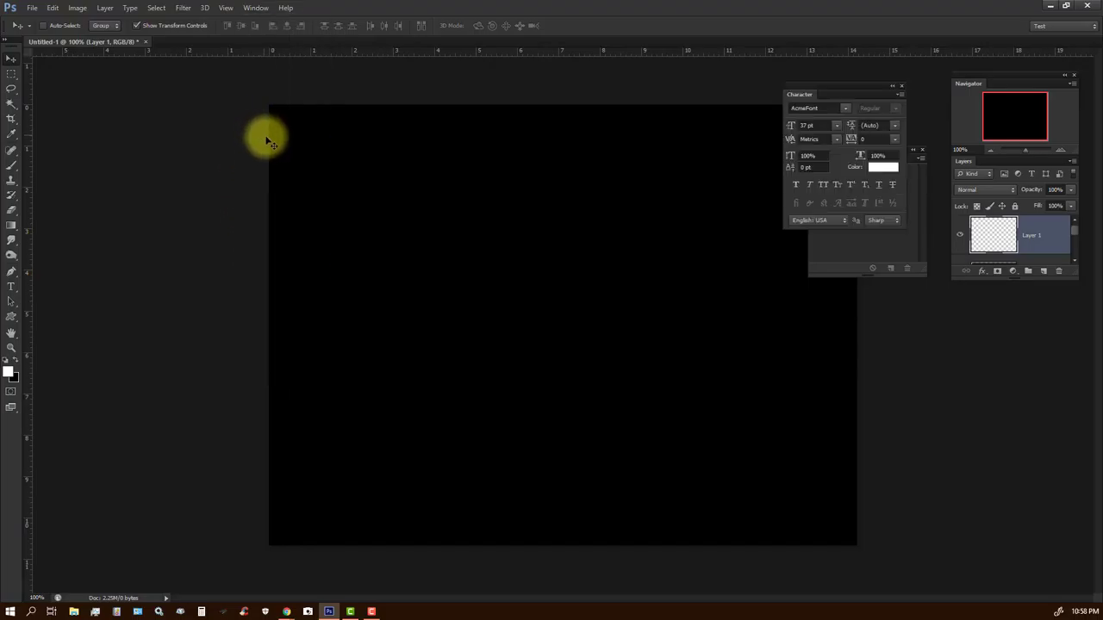
drag(823, 87, 772, 118)
drag(752, 176, 867, 330)
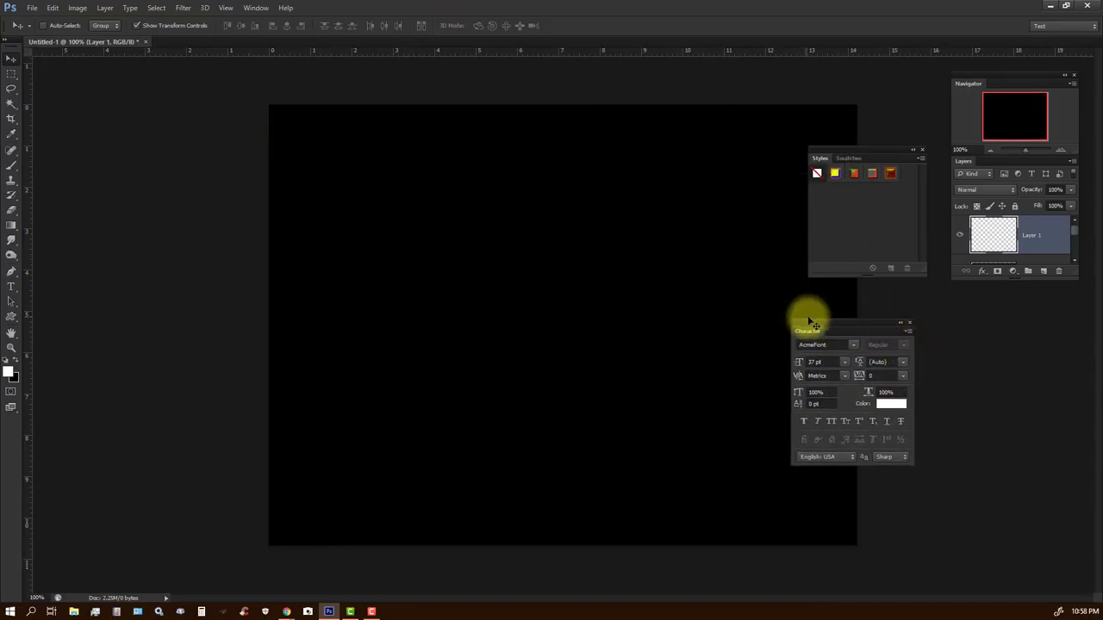
Show the Paragraph panel and dock it beneath the Character panel
click(255, 8)
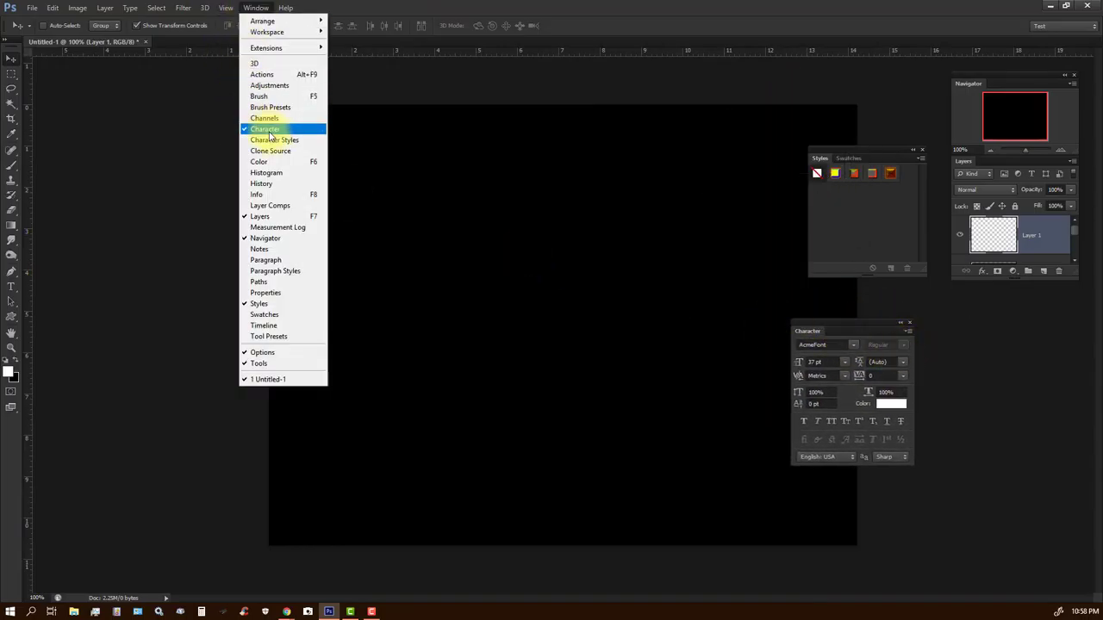
click(267, 261)
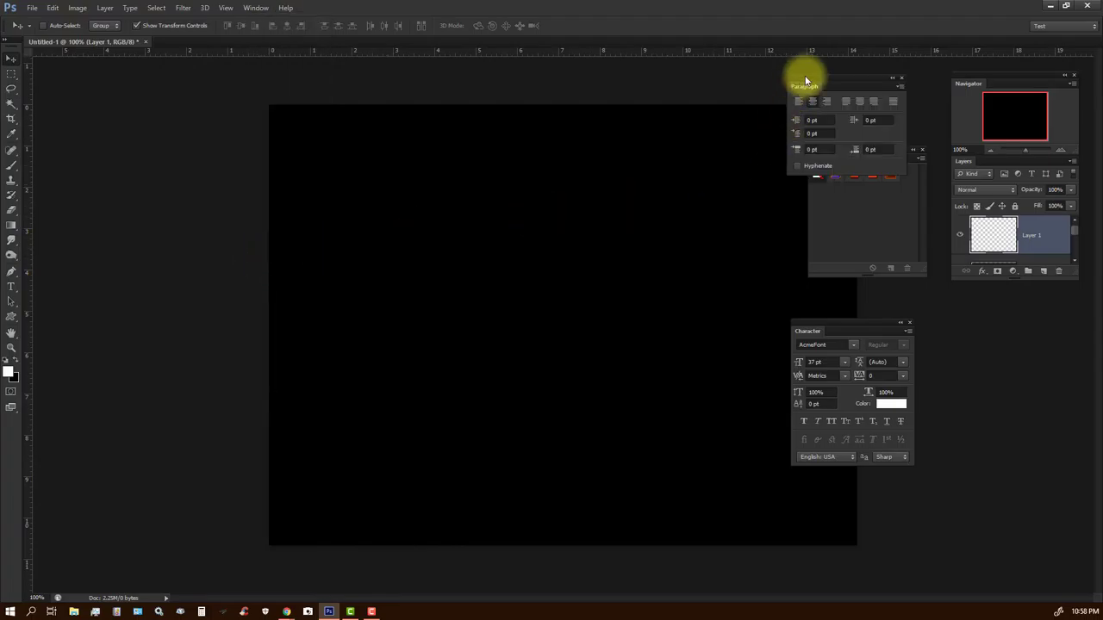
drag(820, 79, 692, 178)
drag(679, 220, 851, 479)
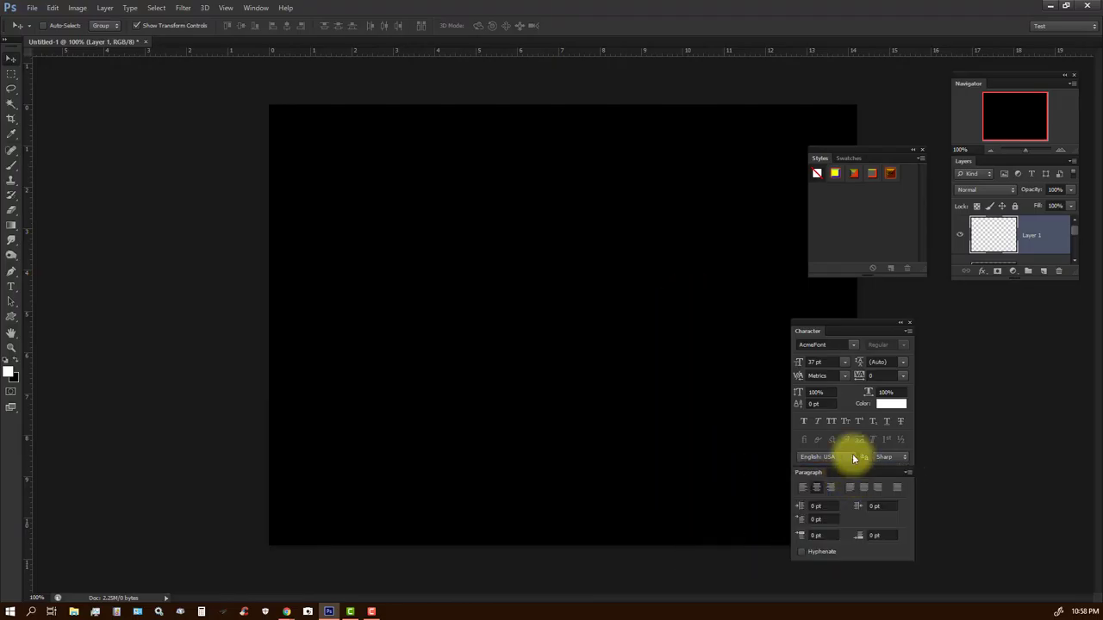
Add Character Styles to the Character group and Paragraph Styles to the Paragraph group
click(255, 7)
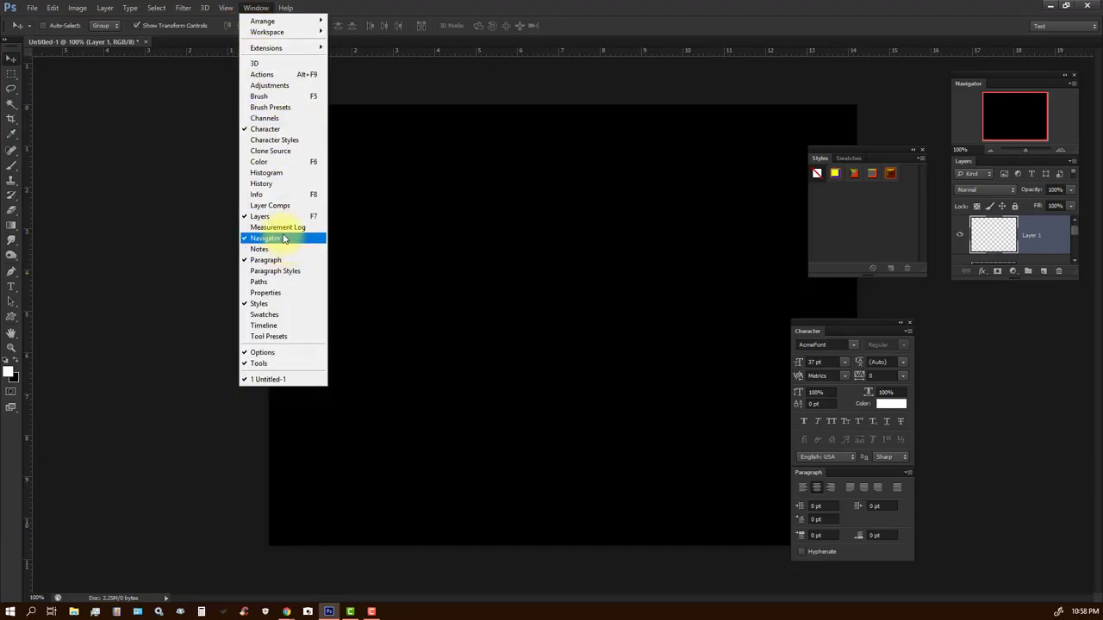
click(273, 141)
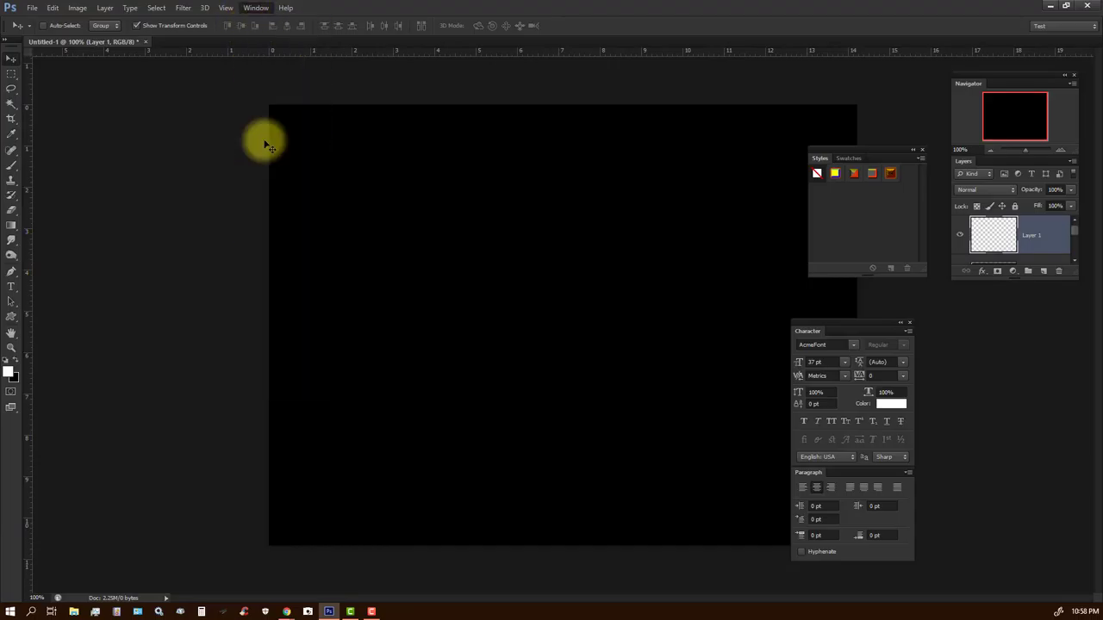
drag(787, 95, 839, 335)
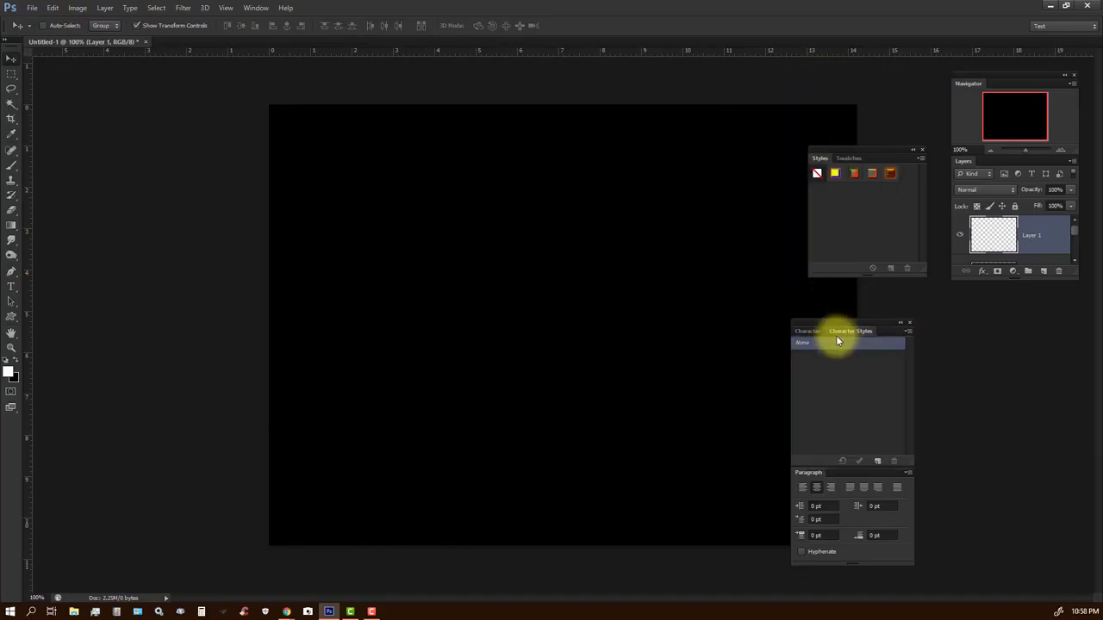
click(255, 9)
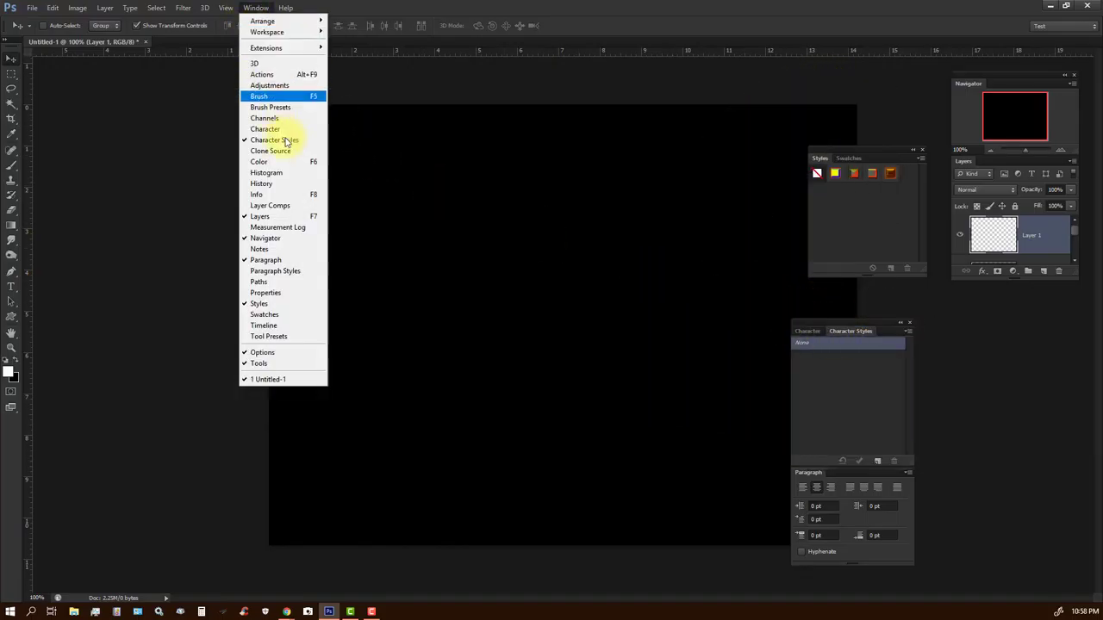
click(274, 271)
drag(787, 95, 846, 478)
Bring Paragraph to front, move the text group right, and pull Character Styles out floating
click(807, 472)
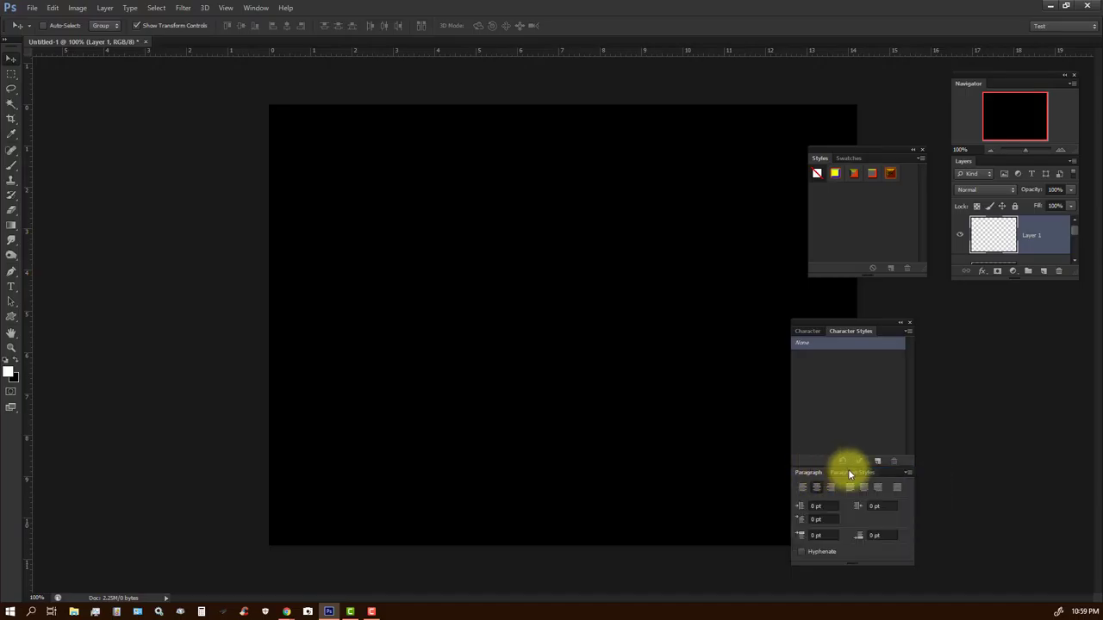
click(846, 472)
click(807, 473)
drag(804, 319, 929, 314)
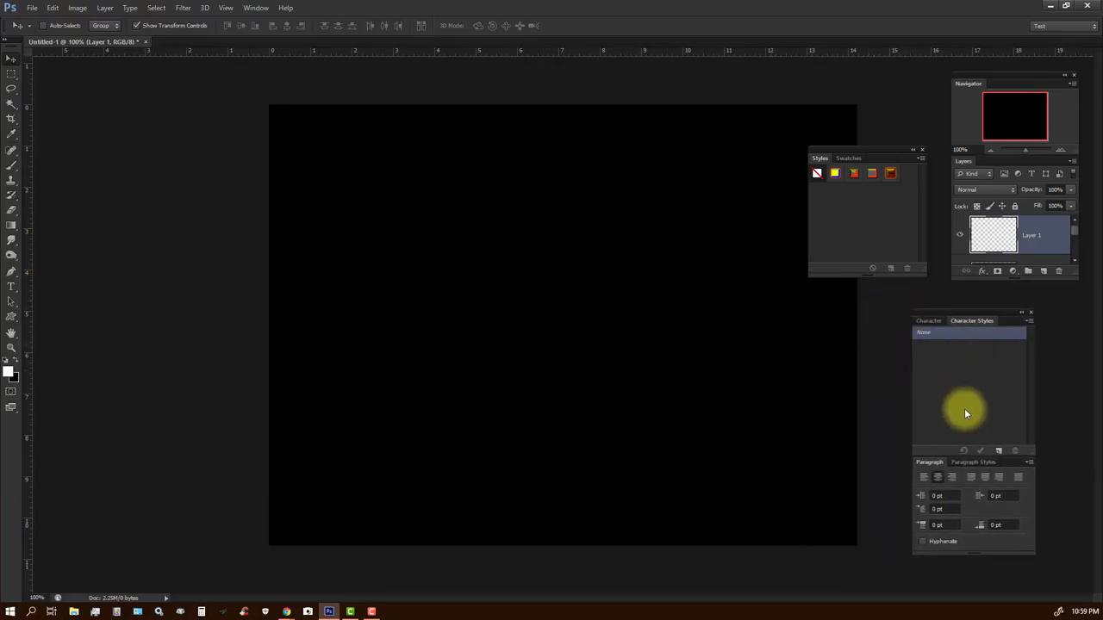
drag(961, 319, 871, 310)
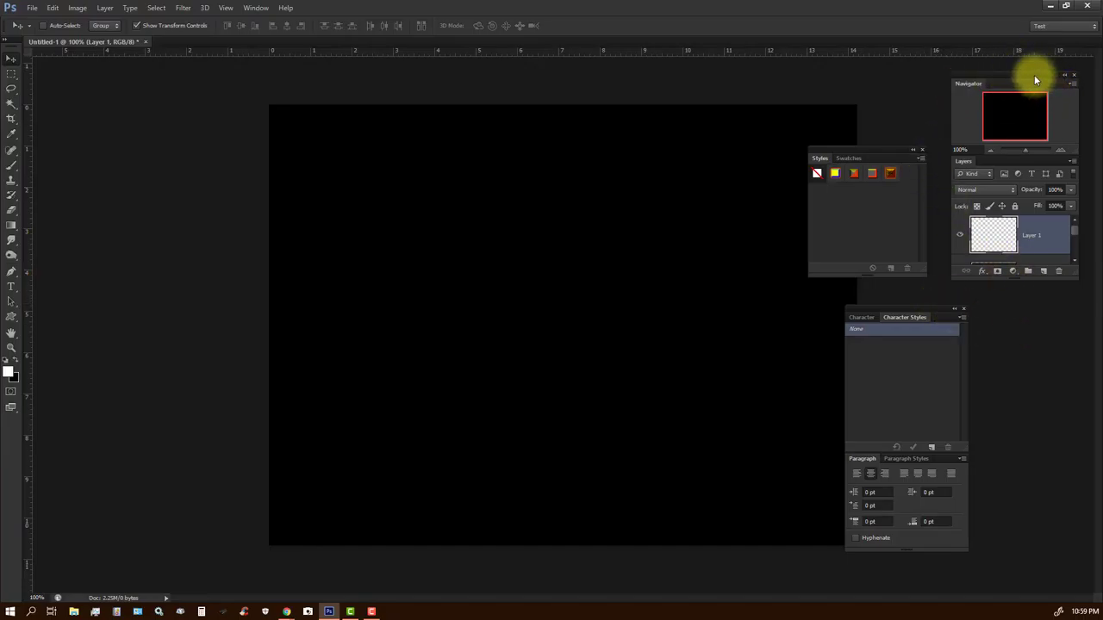
Stack Navigator, Styles/Swatches, Character and Paragraph into one column docked beside Layers
drag(1034, 79, 1078, 92)
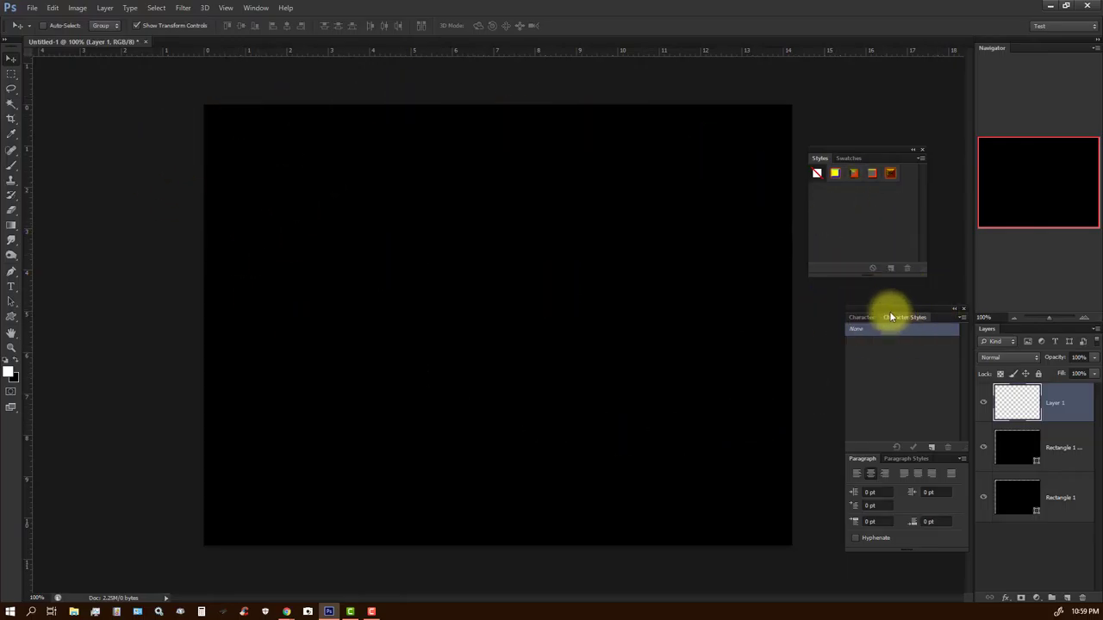
drag(883, 311, 848, 280)
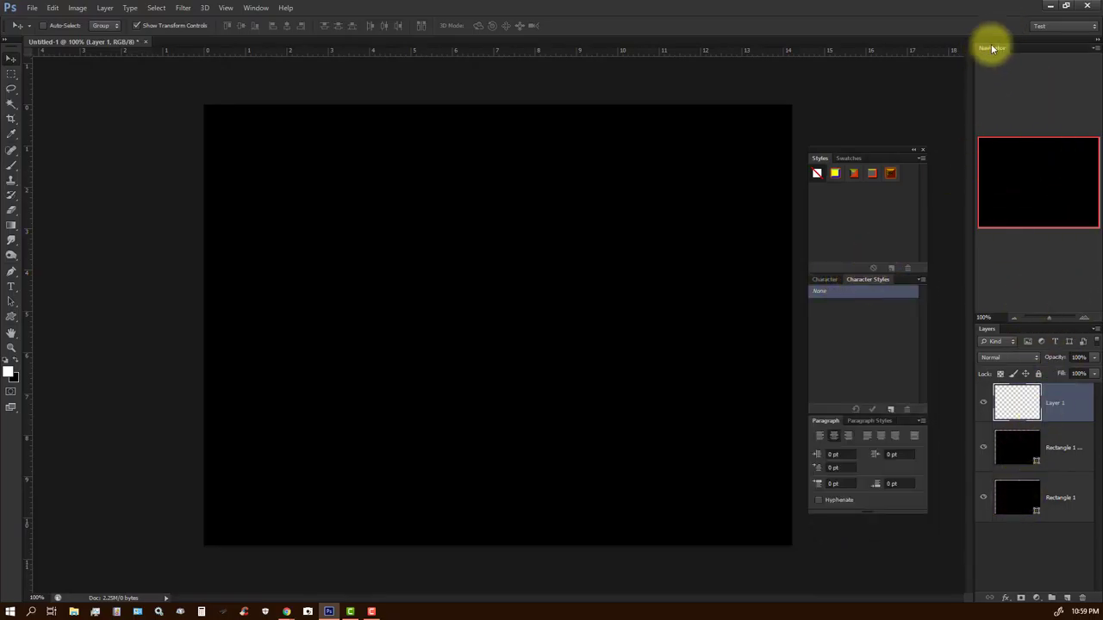
drag(993, 49, 860, 152)
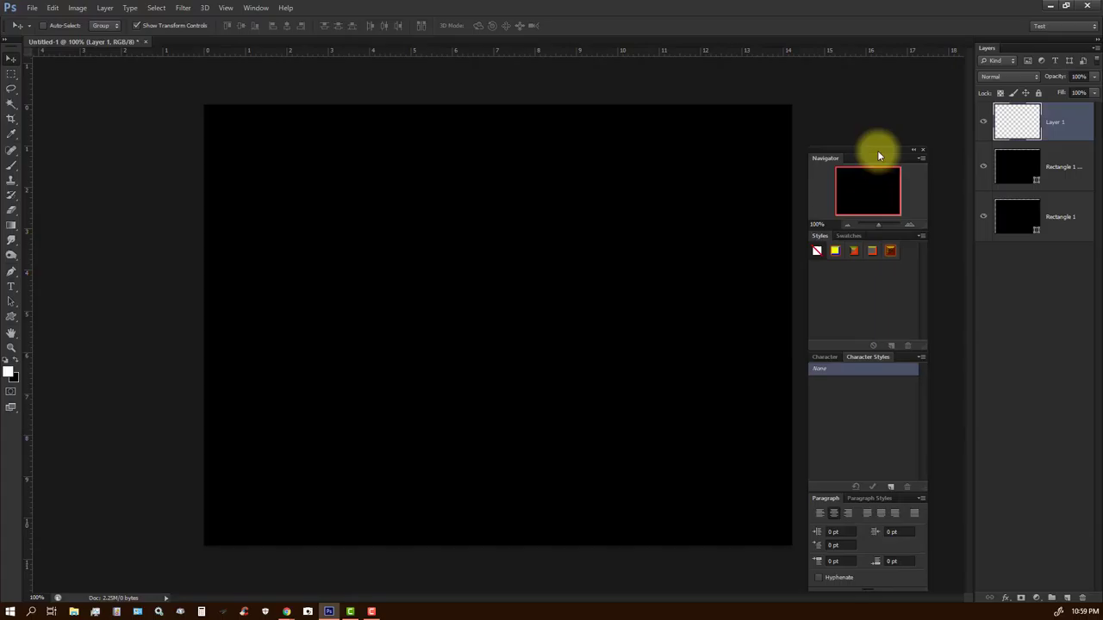
drag(875, 152, 963, 71)
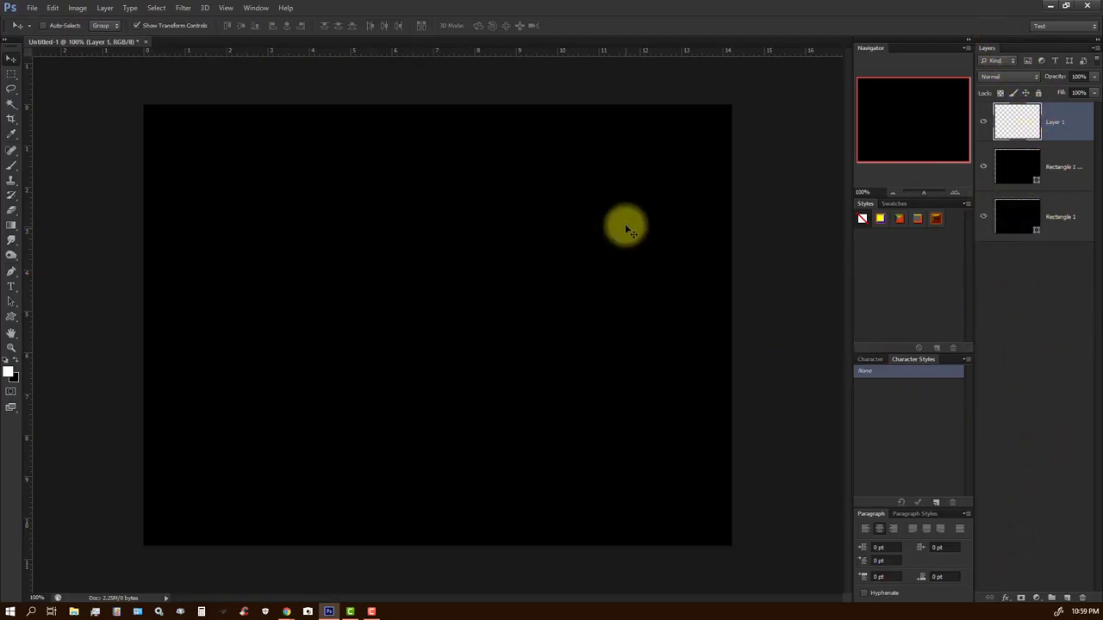
Save the current docked panel layout as a new workspace named 'Test1', including keyboard shortcuts and menus
click(1084, 28)
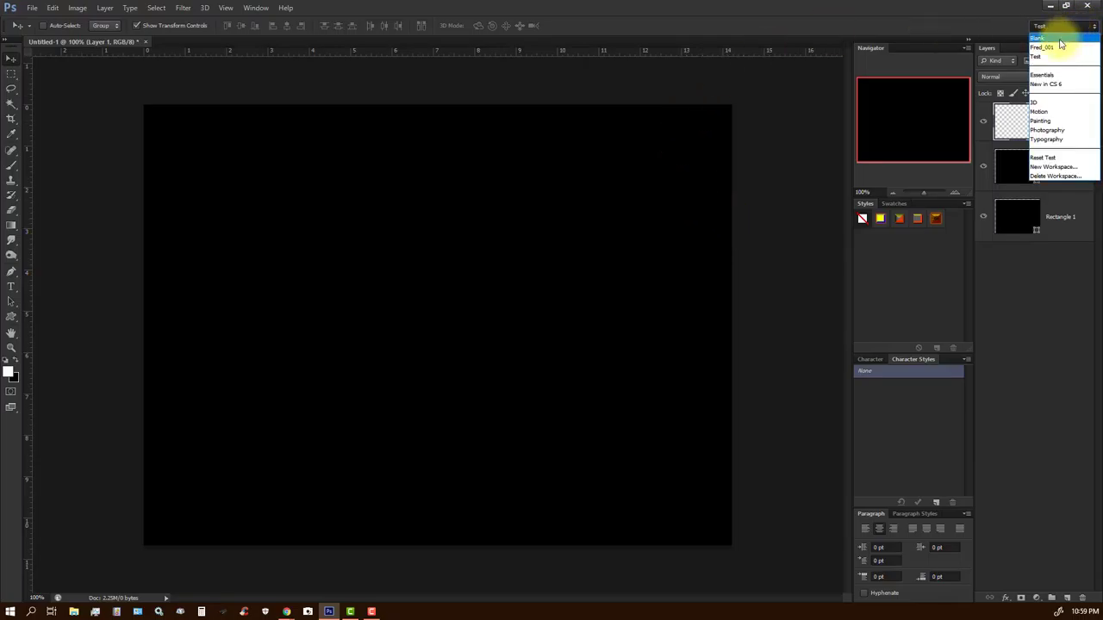
click(1053, 167)
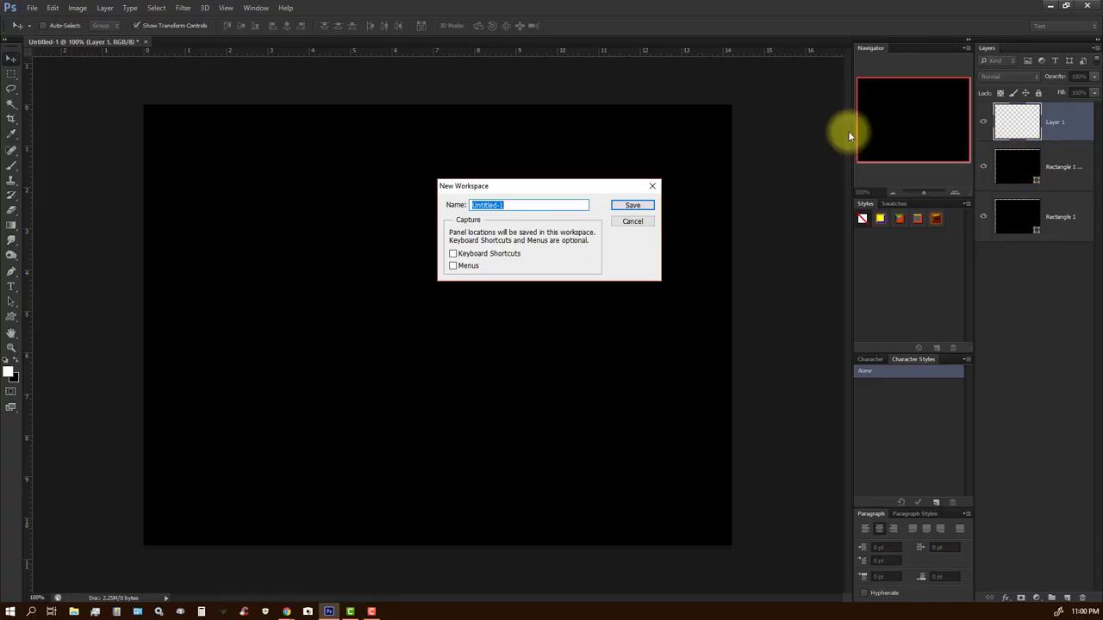
text(Test1)
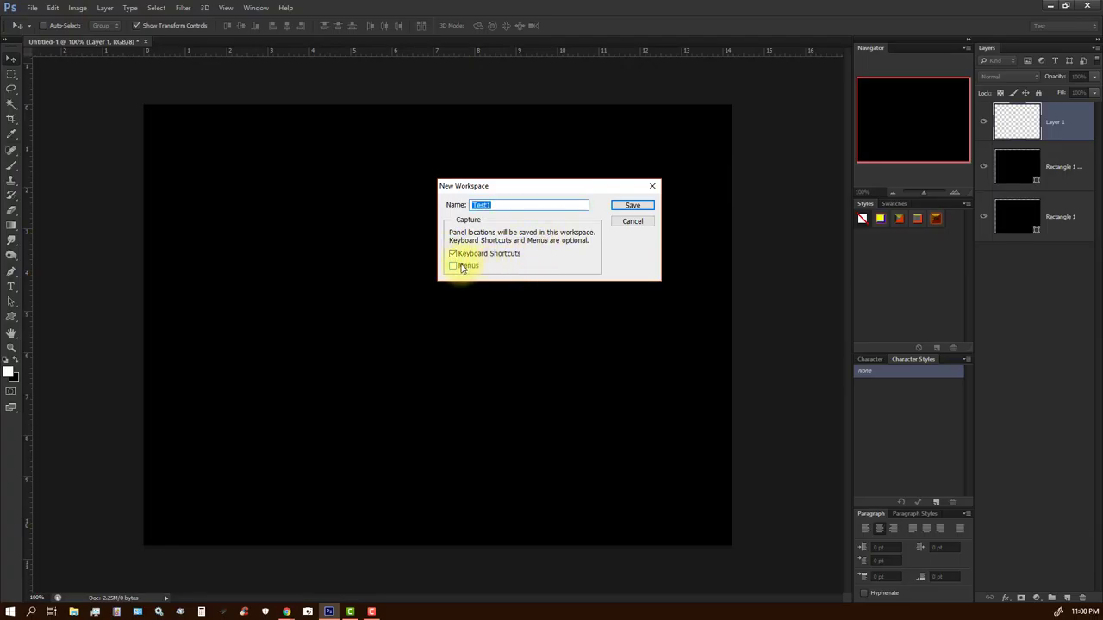
click(622, 207)
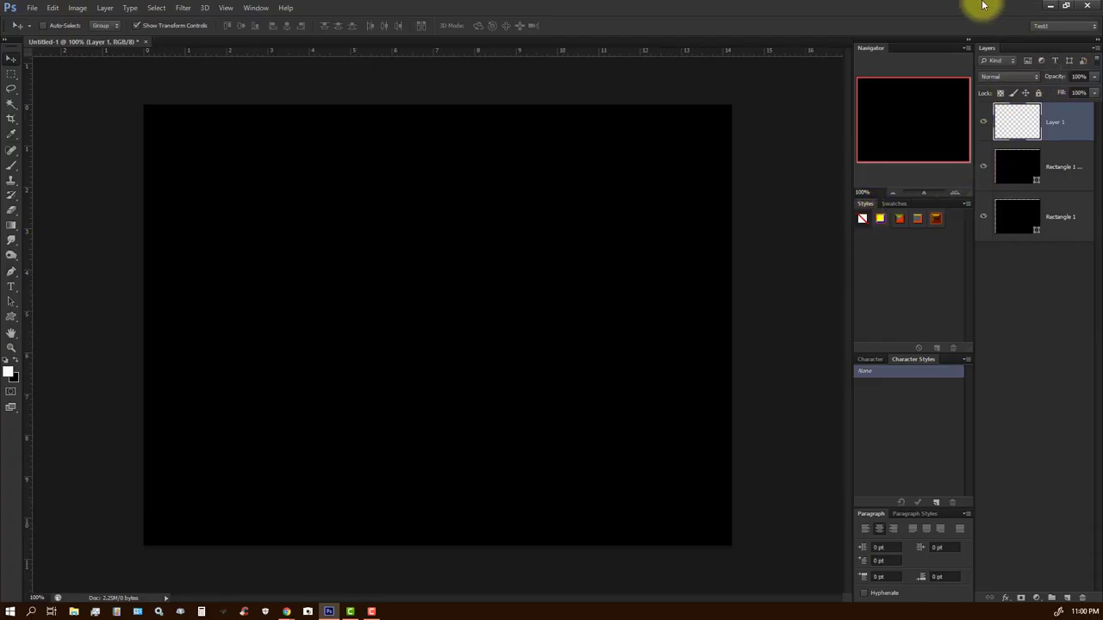
Switch to the Test workspace and reset it to its saved layout
click(1056, 28)
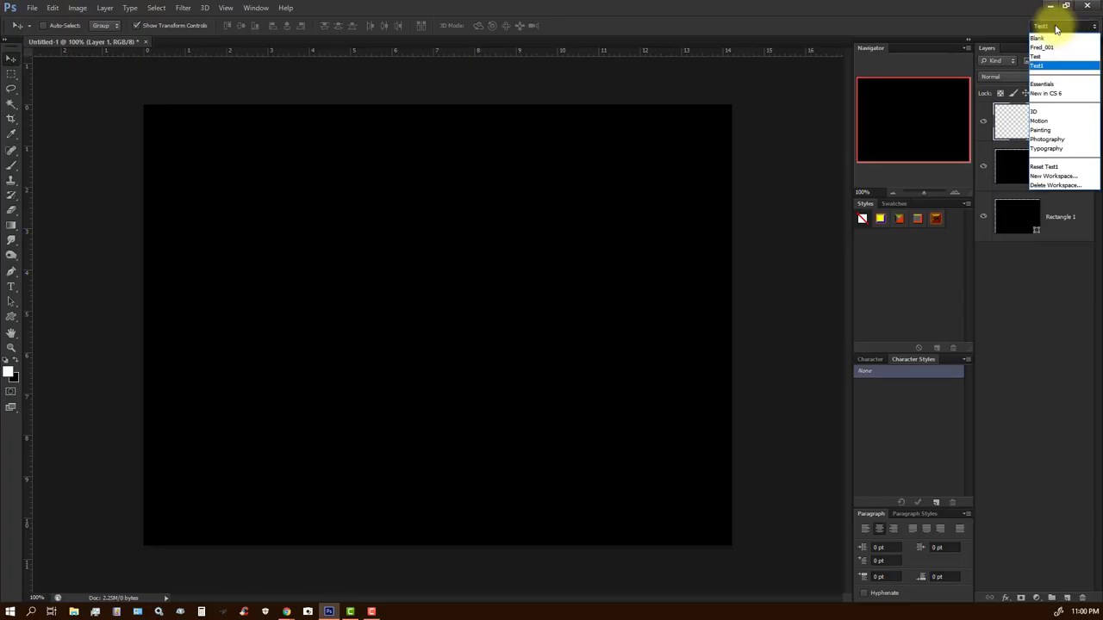
click(1040, 56)
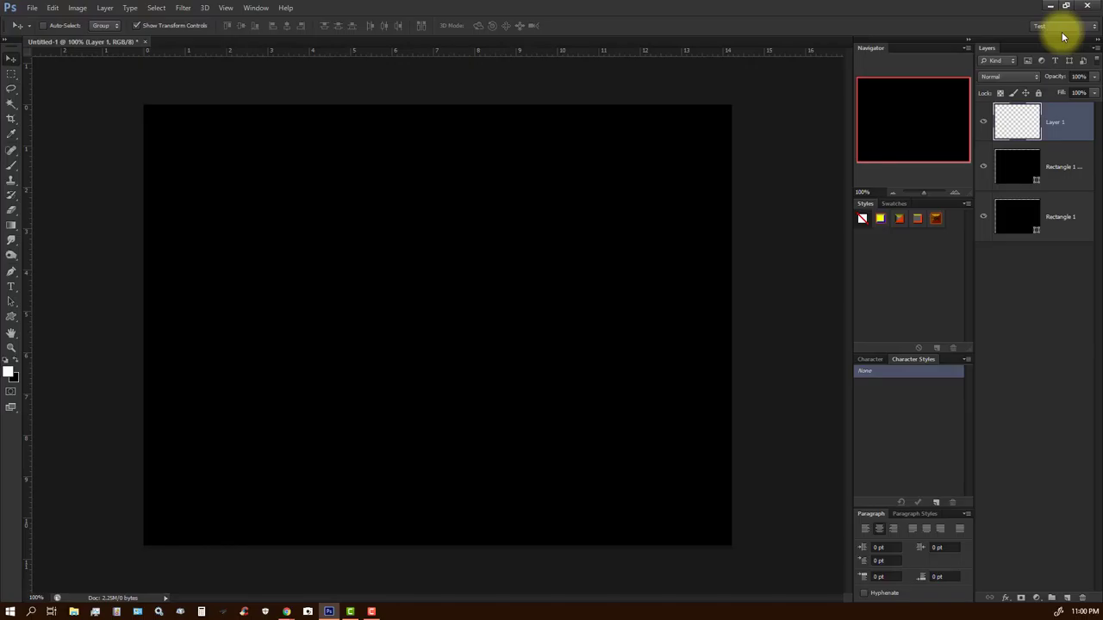
click(1057, 31)
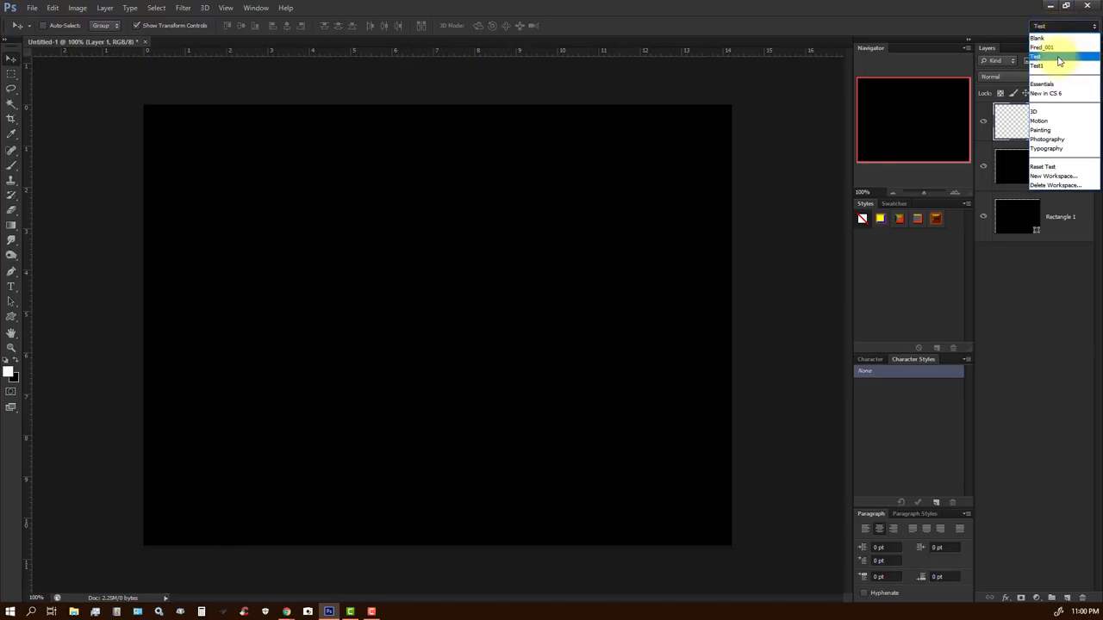
click(1059, 58)
click(1064, 28)
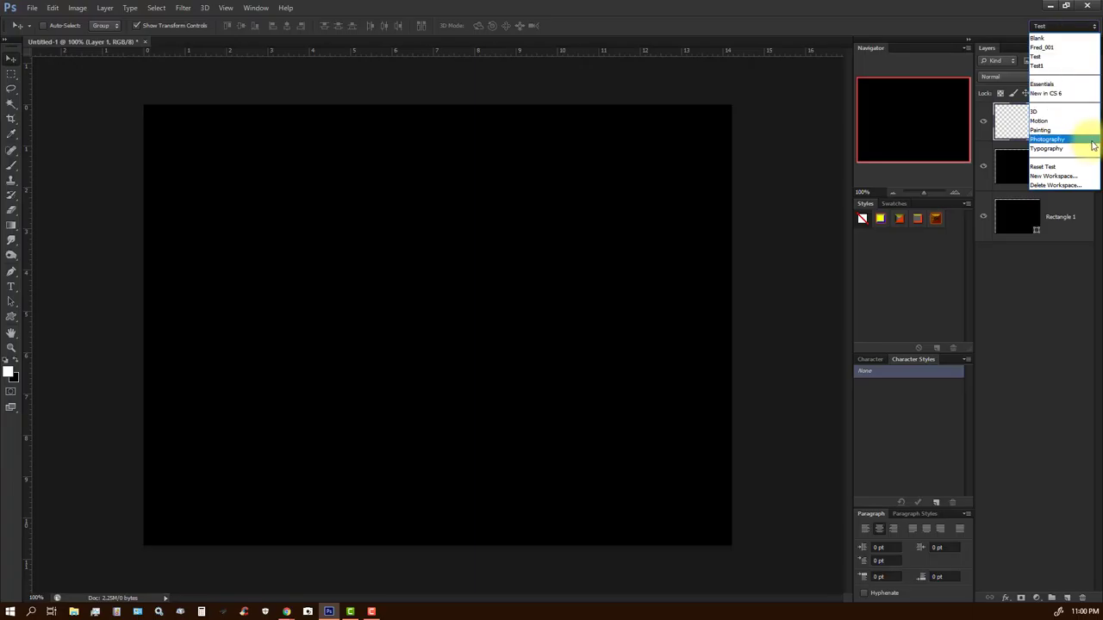
click(1048, 168)
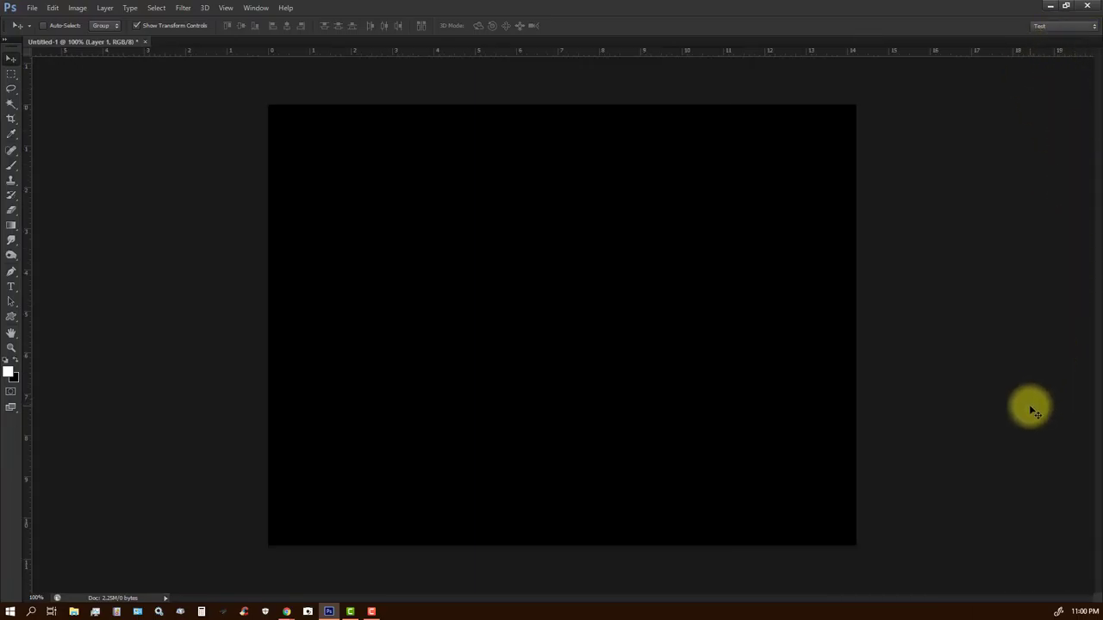
Switch to Test1 and reset it, then change to the Blank workspace
click(1053, 26)
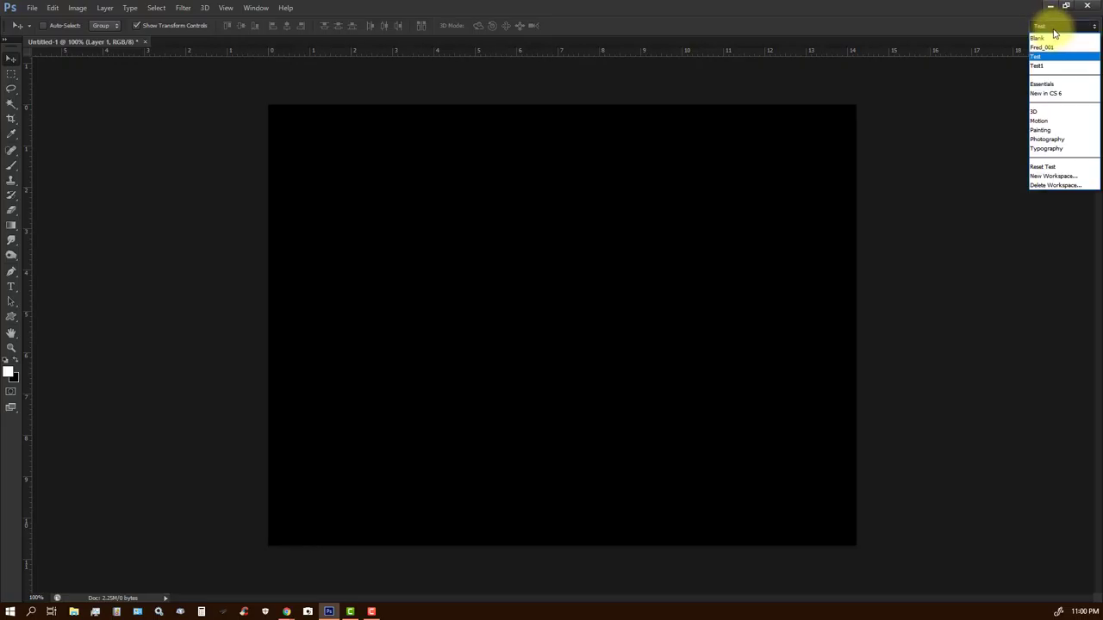
click(1043, 68)
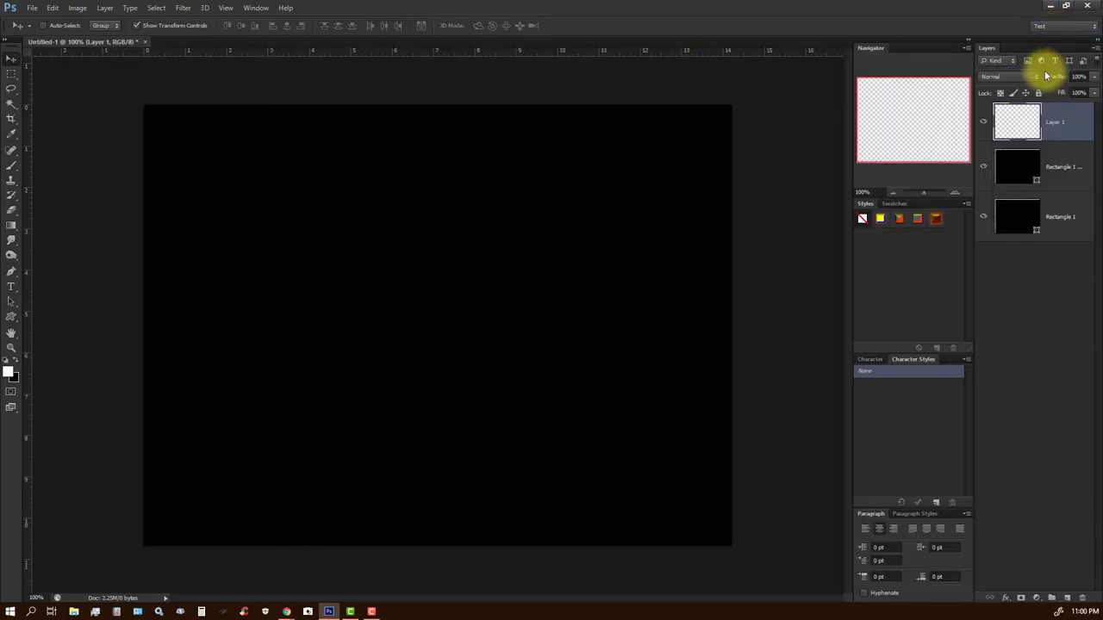
click(1053, 28)
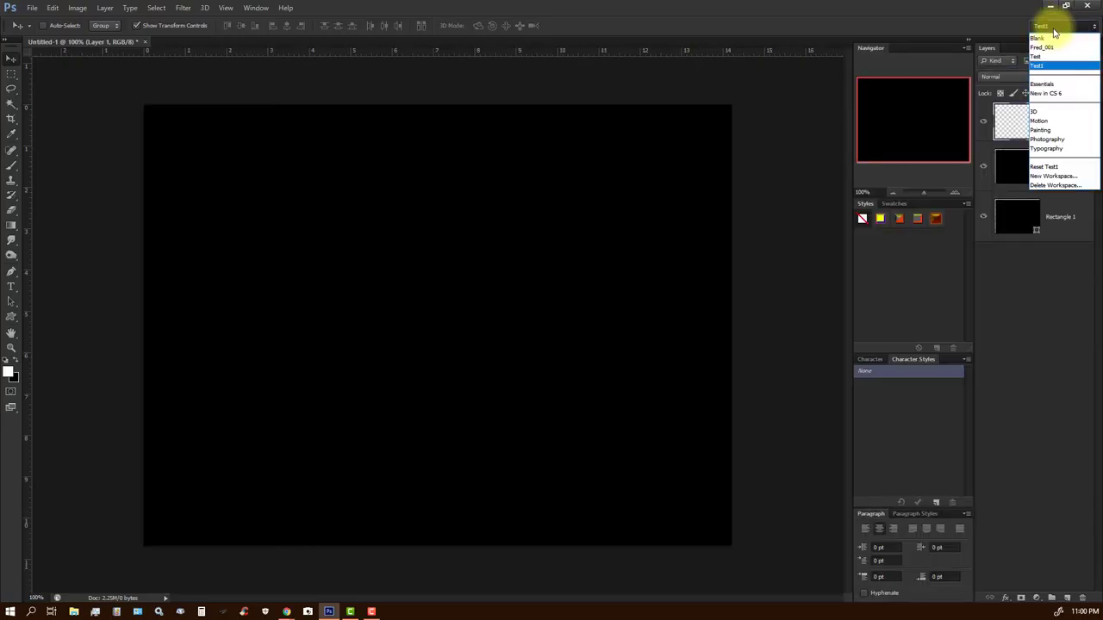
click(1056, 167)
click(1059, 28)
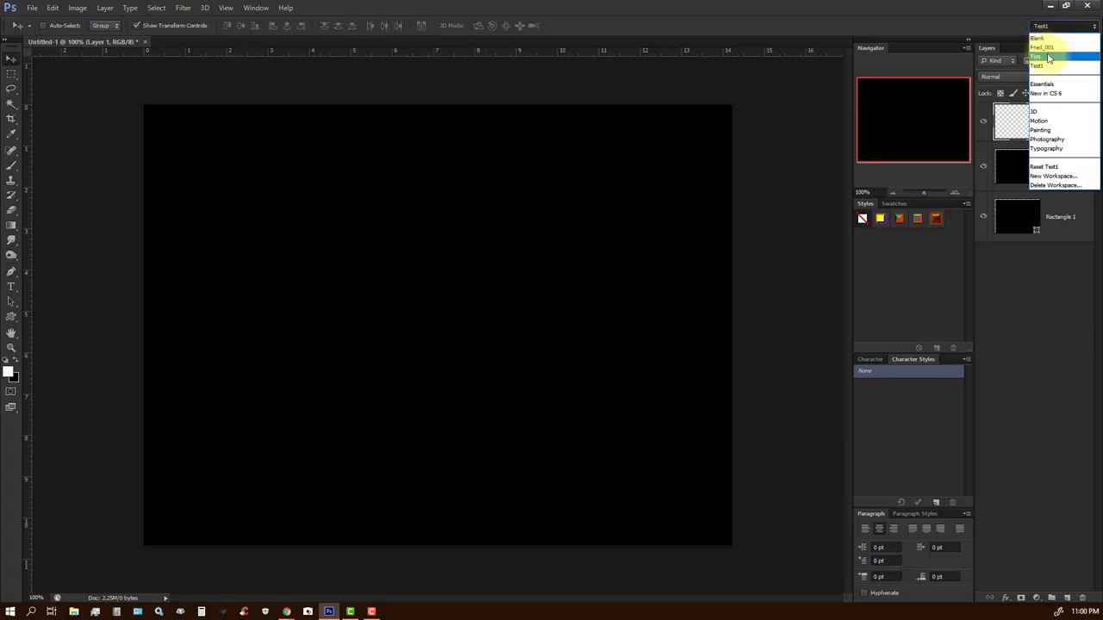
click(1047, 39)
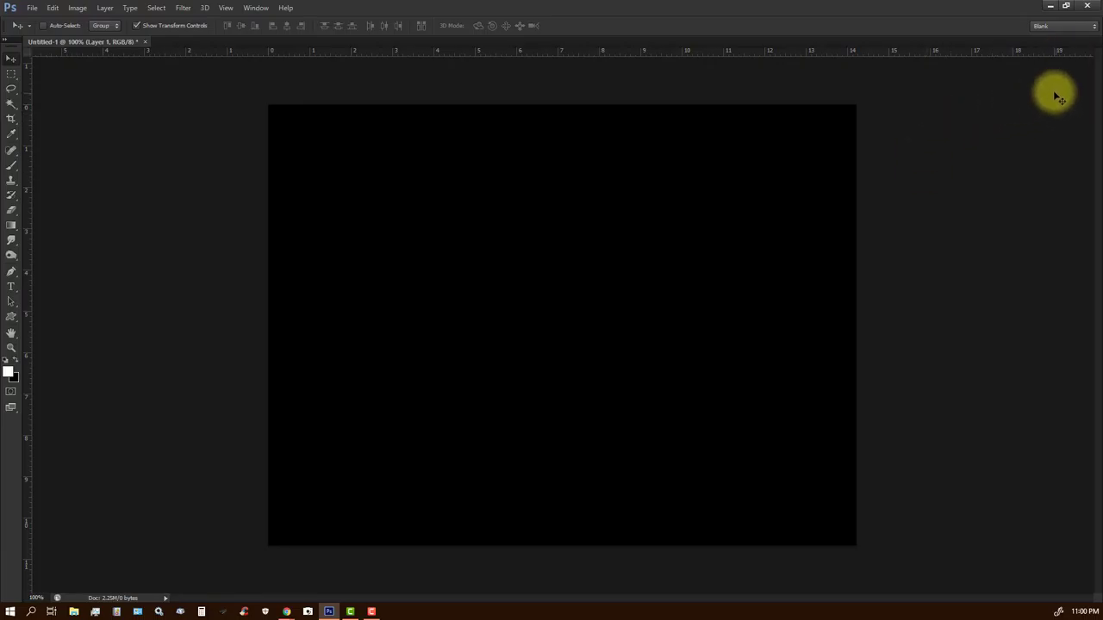
Try the Motion workspace, then switch to the 3D workspace and check the Window menu without changes
click(1052, 28)
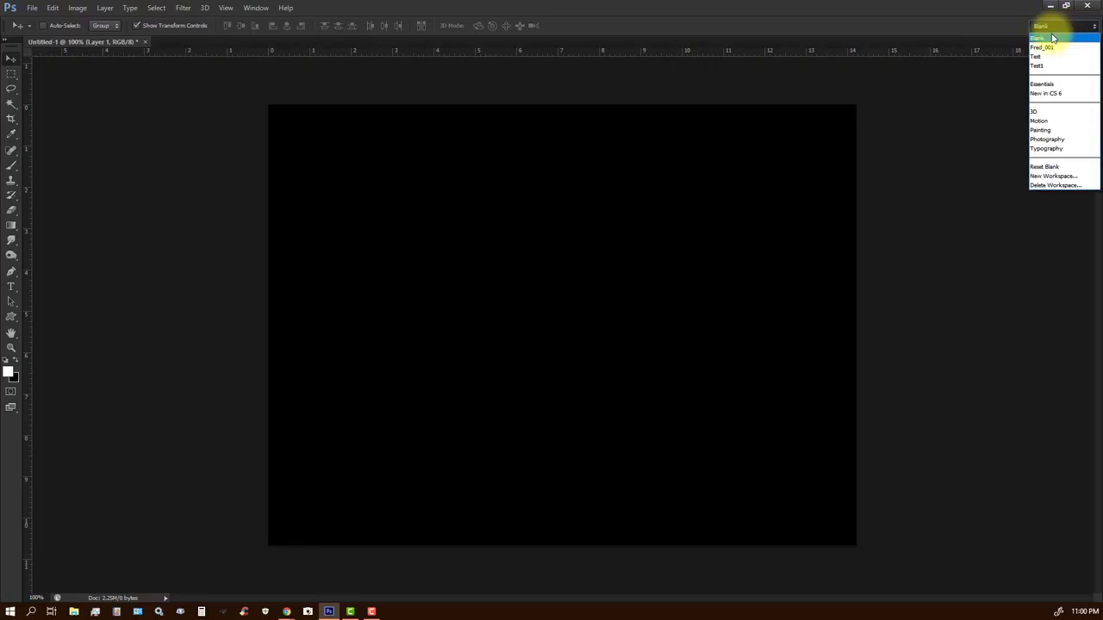
click(1049, 122)
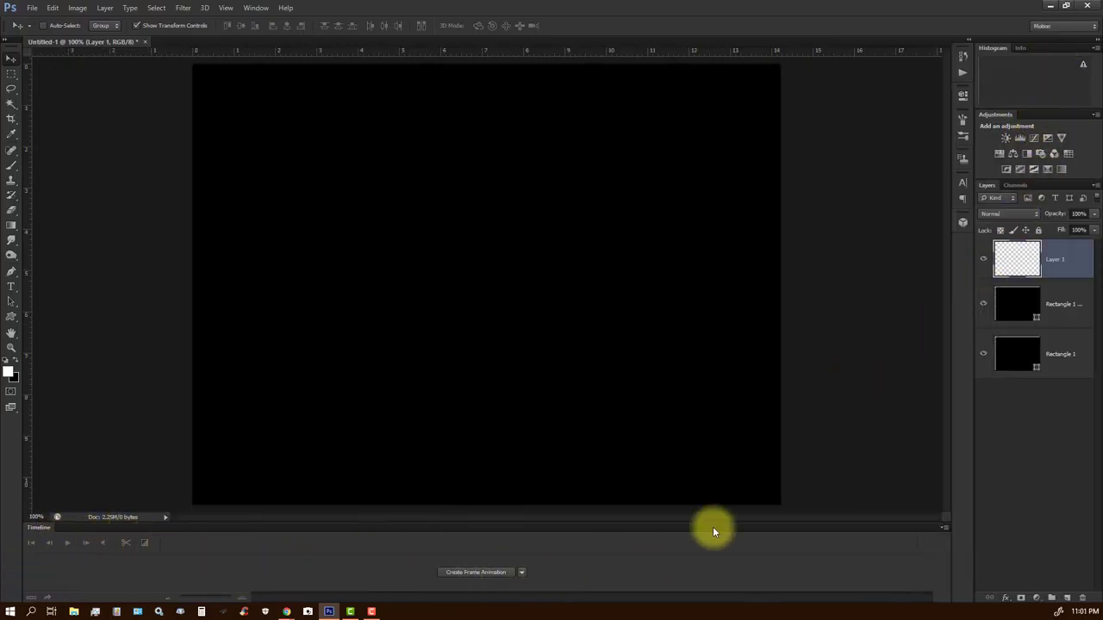
click(1055, 28)
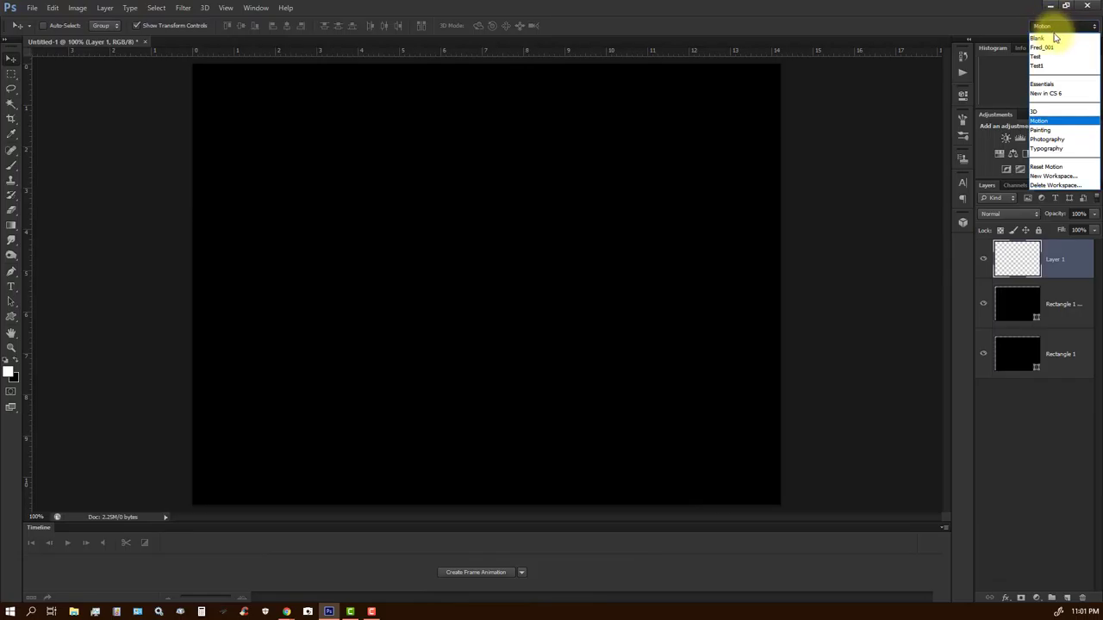
click(1052, 113)
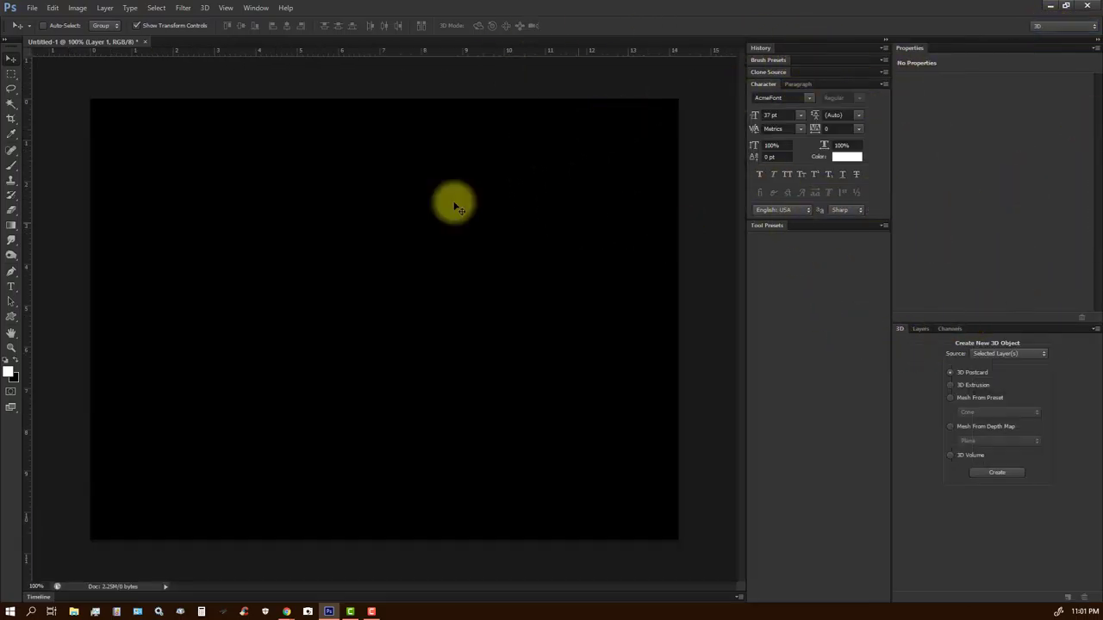
click(255, 8)
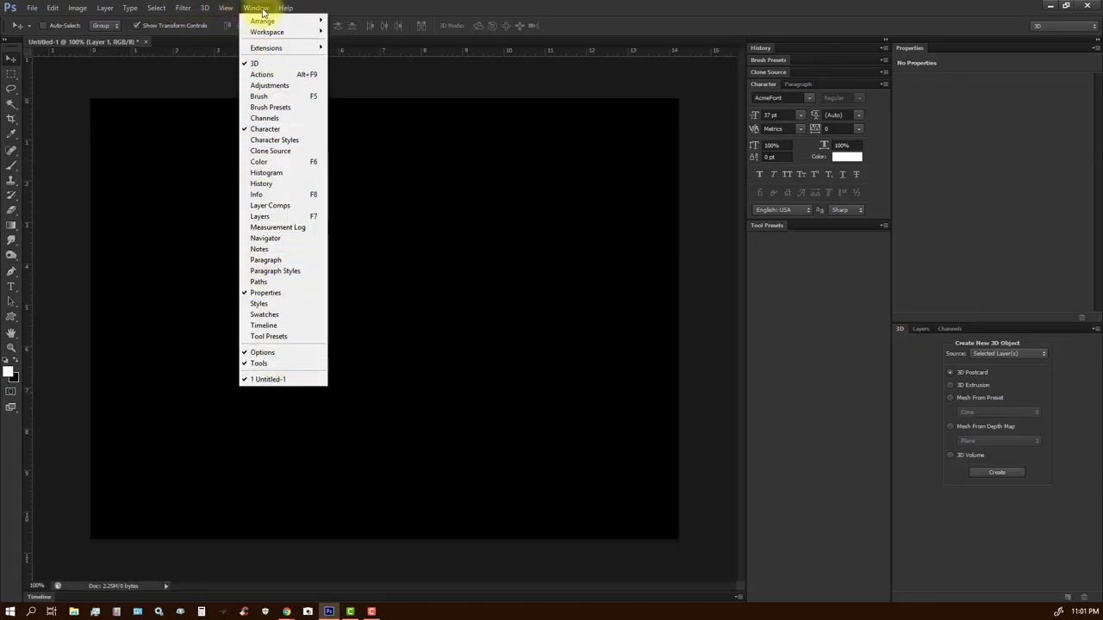
click(368, 7)
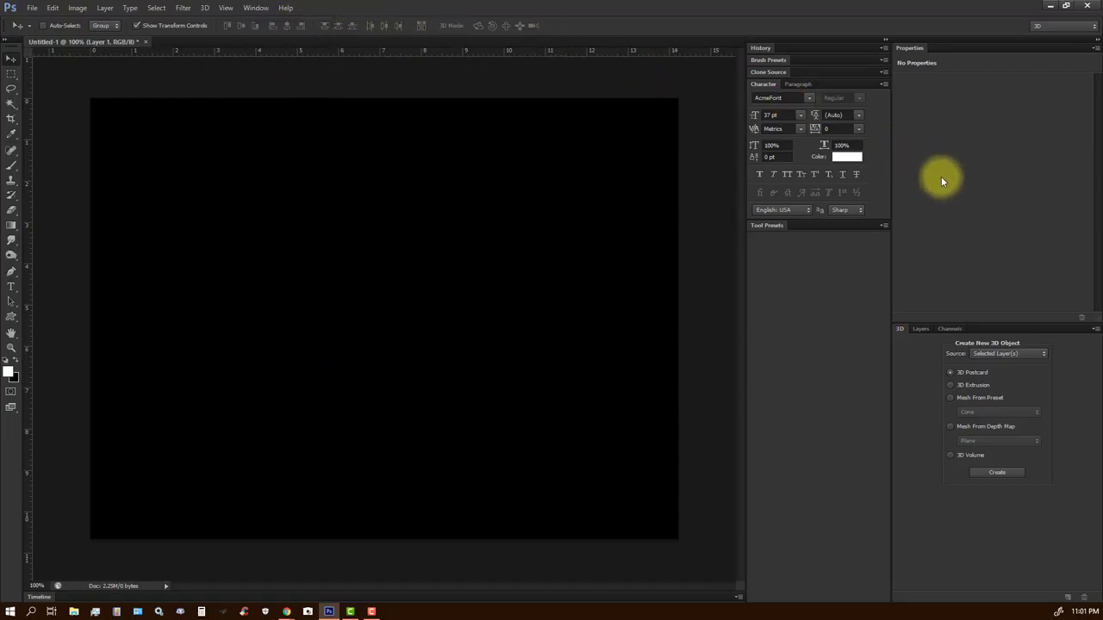